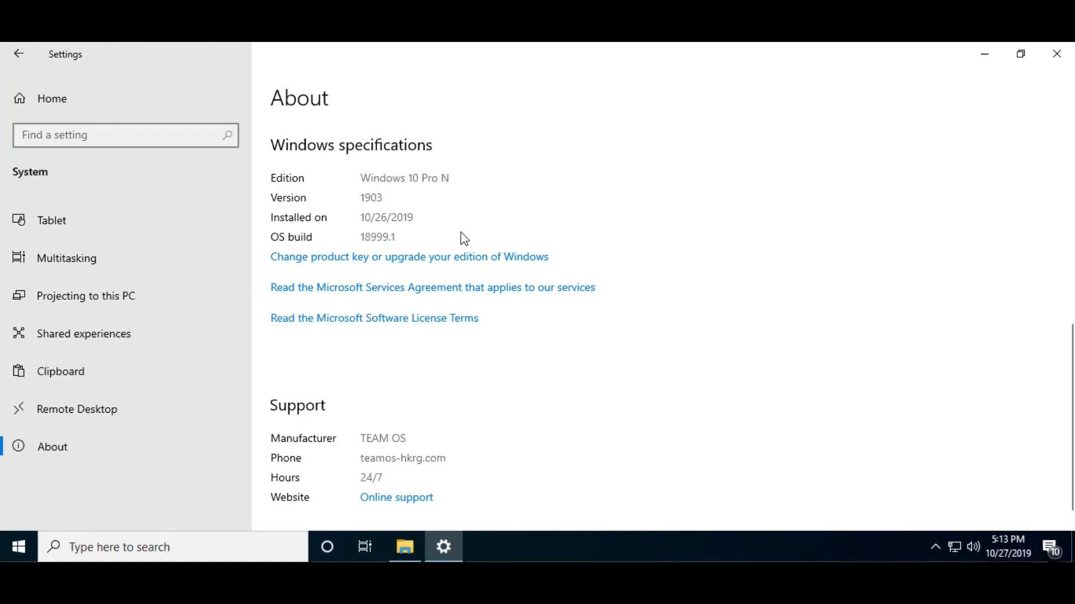
- Review the Windows specifications on the About page, and close Settings
{"action": "scroll", "coordinate": [511, 314], "scroll_direction": "down", "scroll_amount": 1}
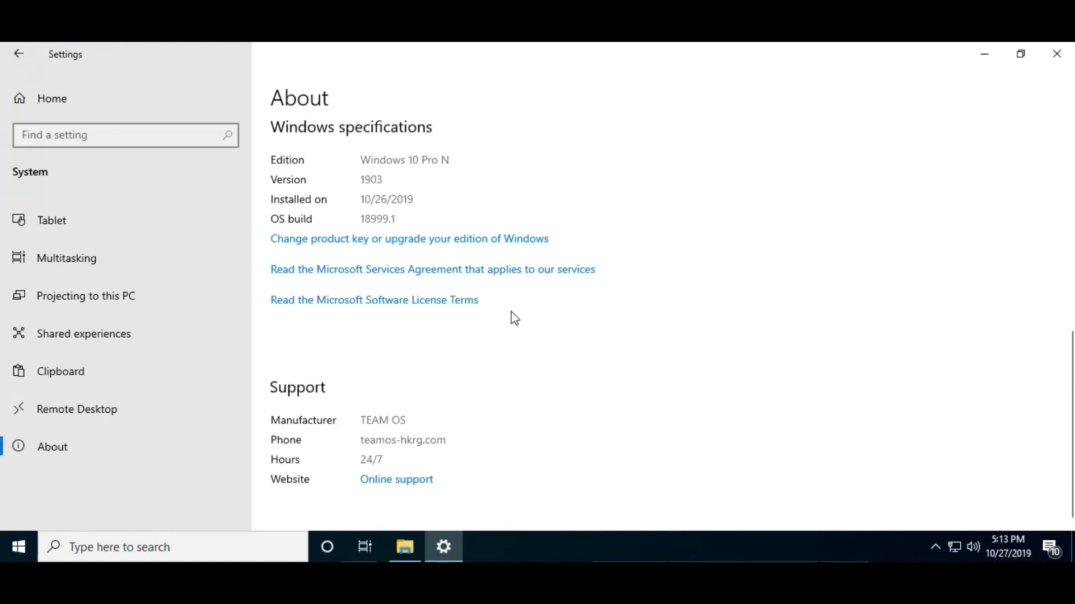
{"action": "left_click", "coordinate": [1061, 59]}
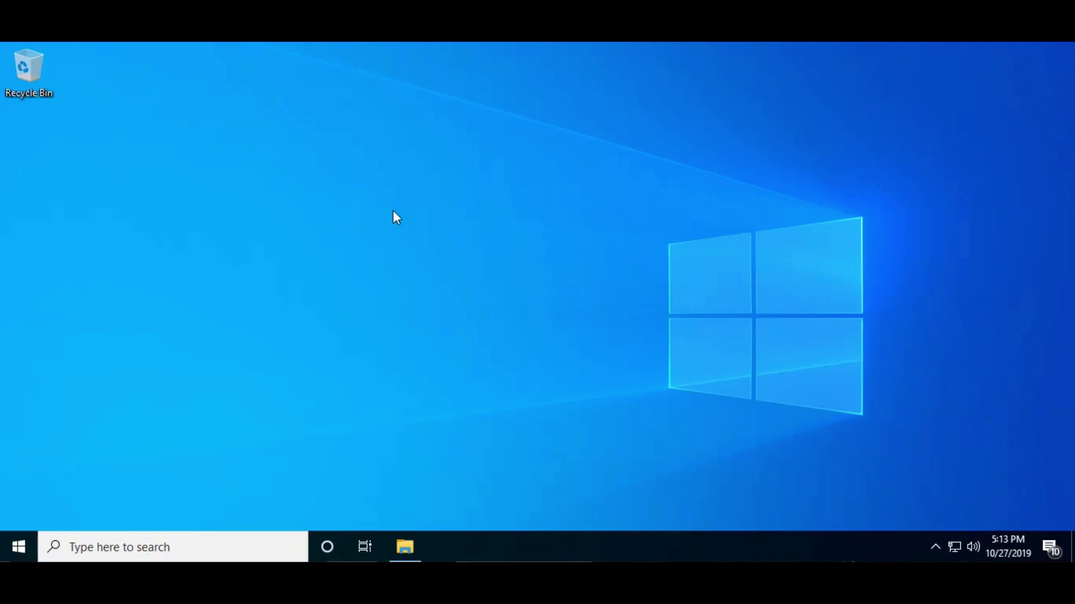
- Open the About page of the System category in Windows Settings
{"action": "key", "text": "super+i"}
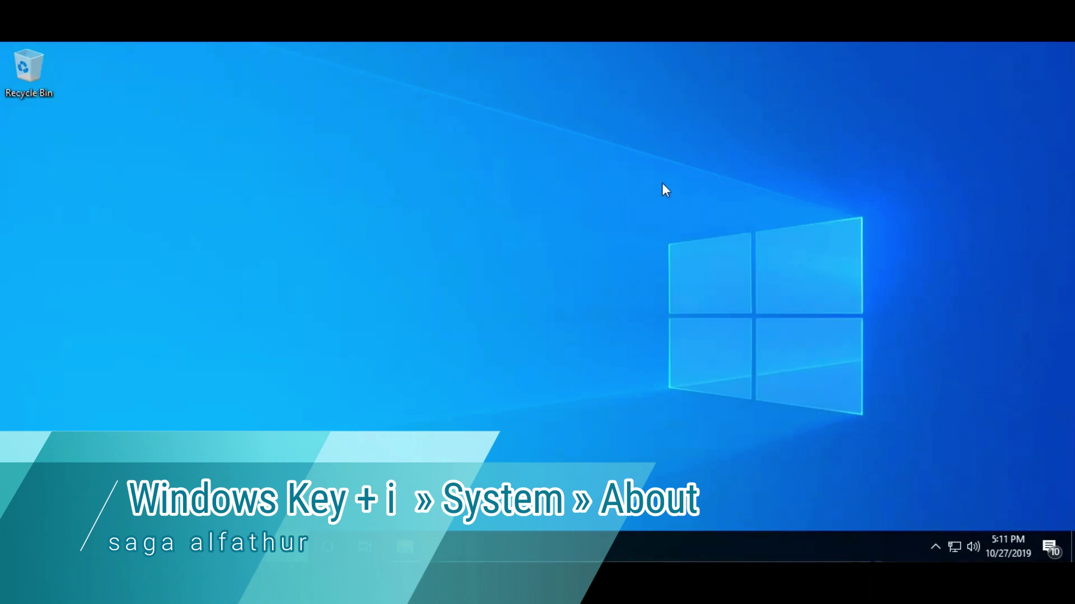
{"action": "key", "text": "super+i"}
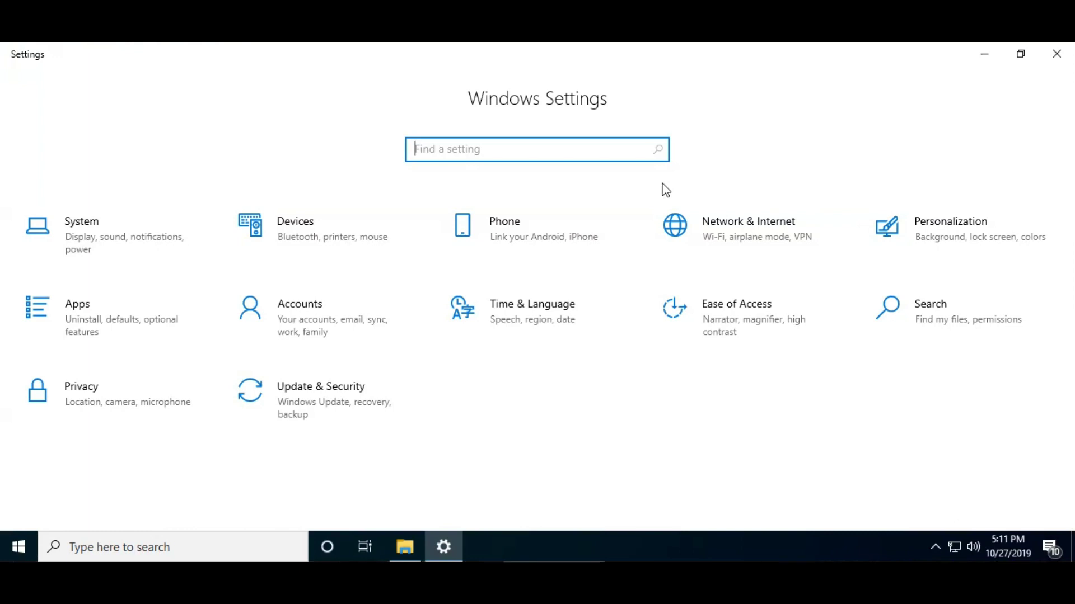
{"action": "left_click", "coordinate": [183, 228]}
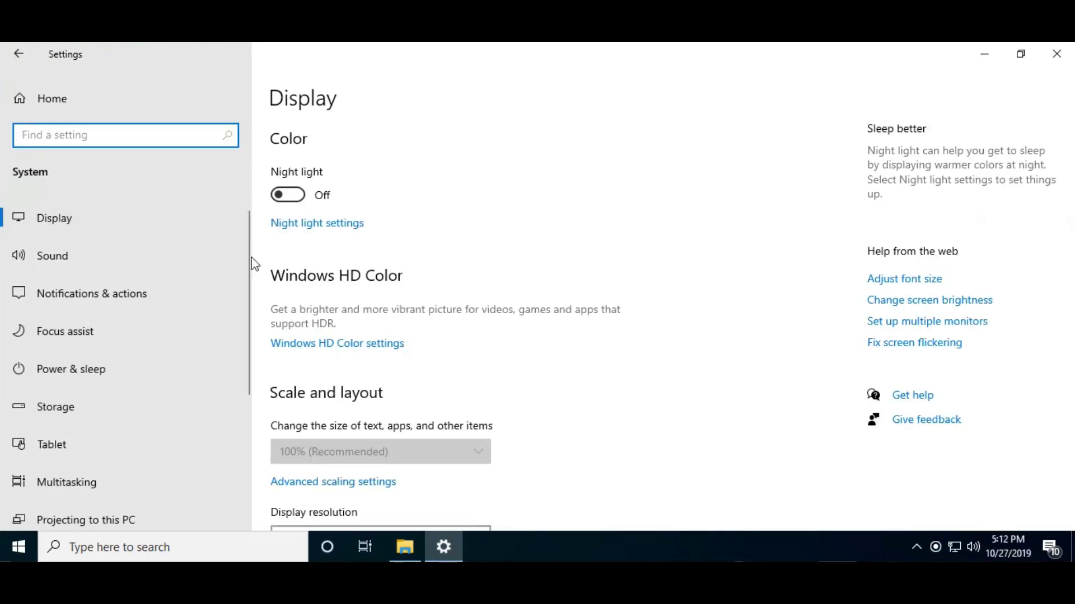
{"action": "left_click_drag", "start_coordinate": [244, 271], "coordinate": [233, 420]}
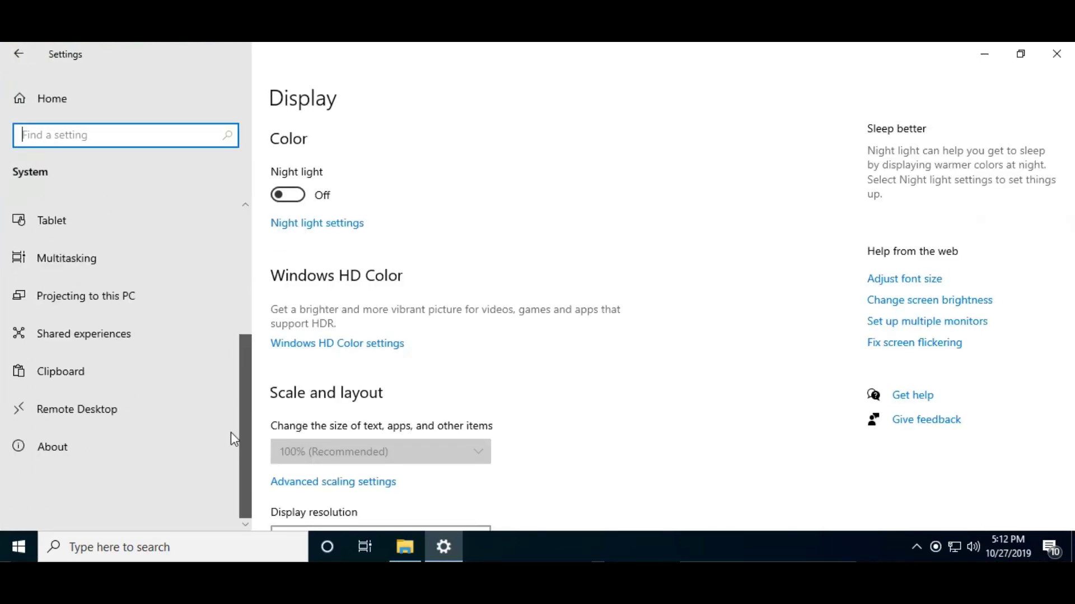
{"action": "left_click", "coordinate": [97, 452]}
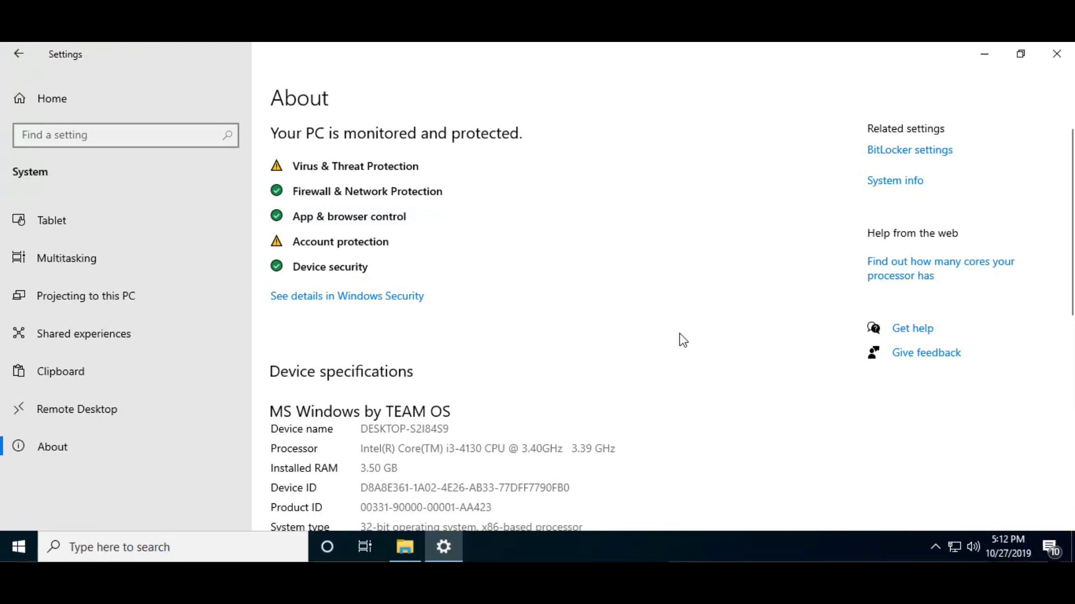
- Examine the system type under Device specifications and the edition, version and OS build under Windows specifications, and close Settings
{"action": "scroll", "coordinate": [683, 340], "scroll_direction": "down", "scroll_amount": 3}
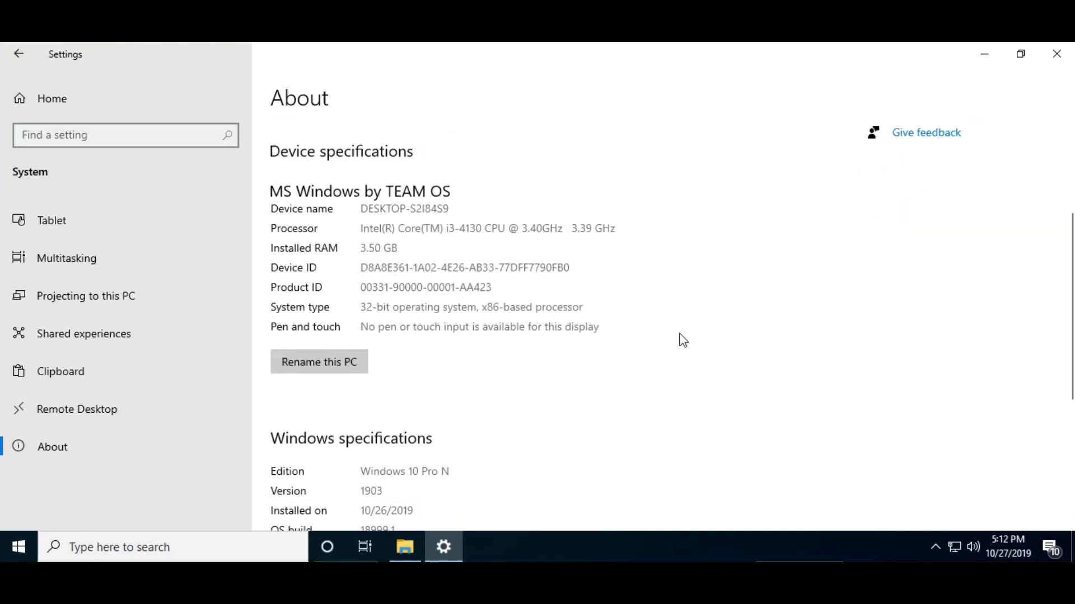
{"action": "scroll", "coordinate": [683, 340], "scroll_direction": "down", "scroll_amount": 3}
{"action": "scroll", "coordinate": [682, 340], "scroll_direction": "down", "scroll_amount": 2}
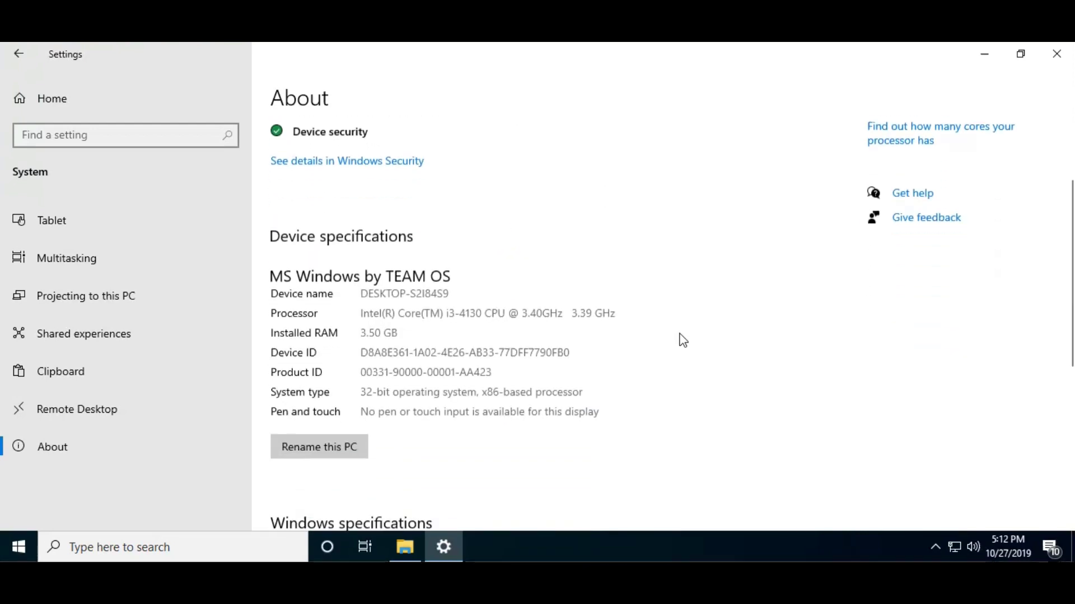
{"action": "scroll", "coordinate": [683, 340], "scroll_direction": "down", "scroll_amount": 3}
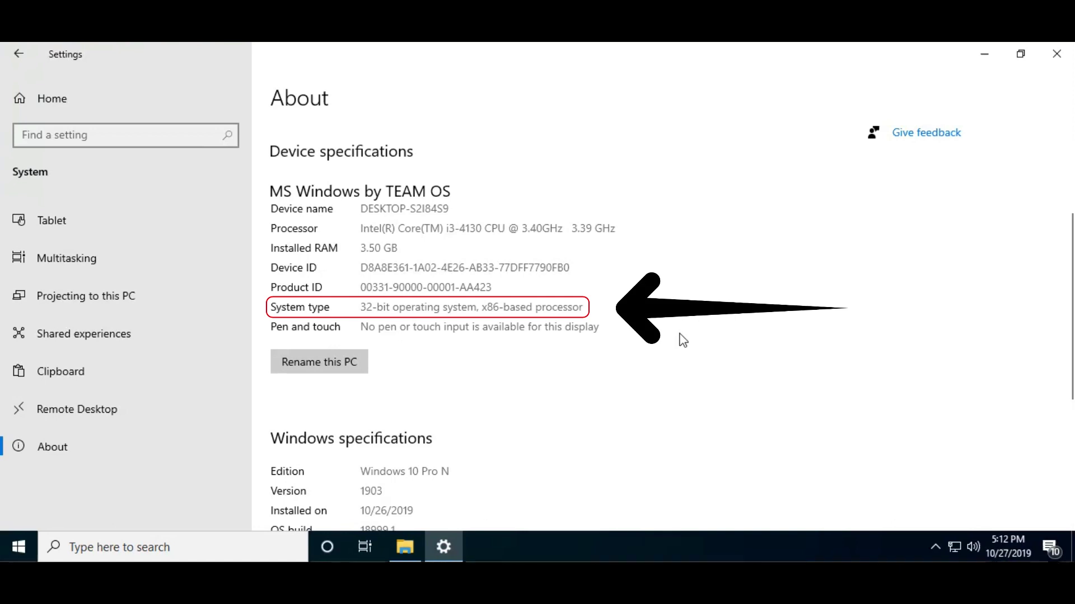
{"action": "scroll", "coordinate": [683, 341], "scroll_direction": "down", "scroll_amount": 4}
{"action": "scroll", "coordinate": [682, 340], "scroll_direction": "down", "scroll_amount": 2}
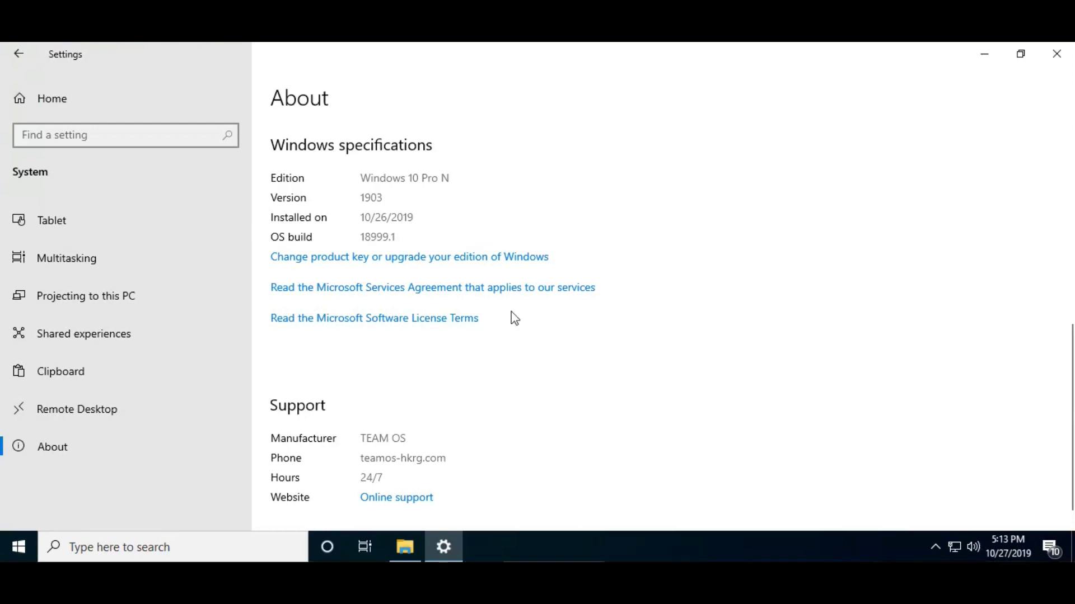
{"action": "scroll", "coordinate": [512, 317], "scroll_direction": "down", "scroll_amount": 1}
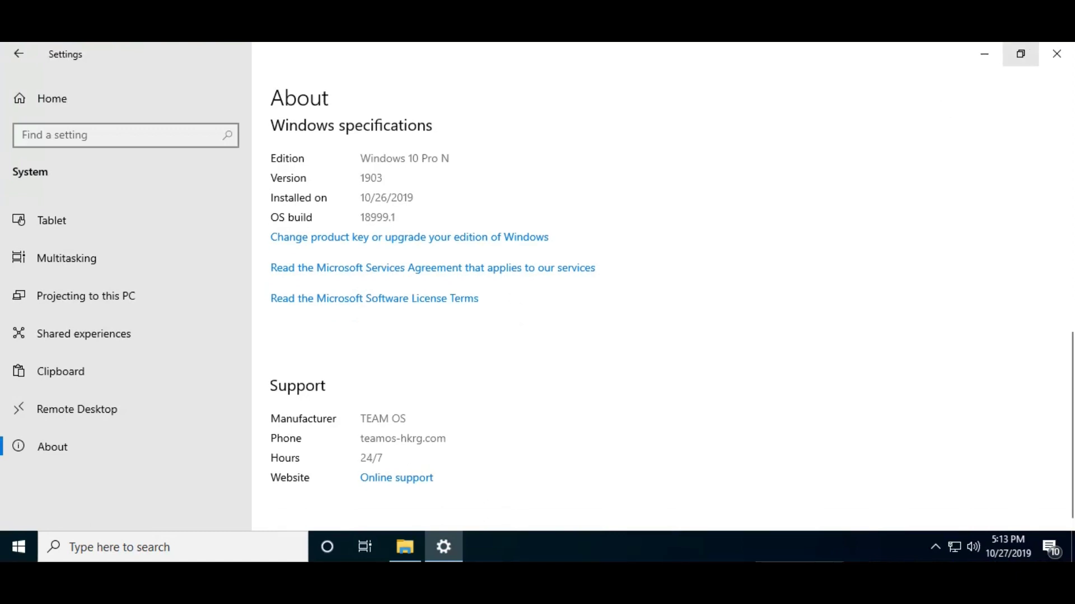
{"action": "left_click", "coordinate": [1063, 58]}
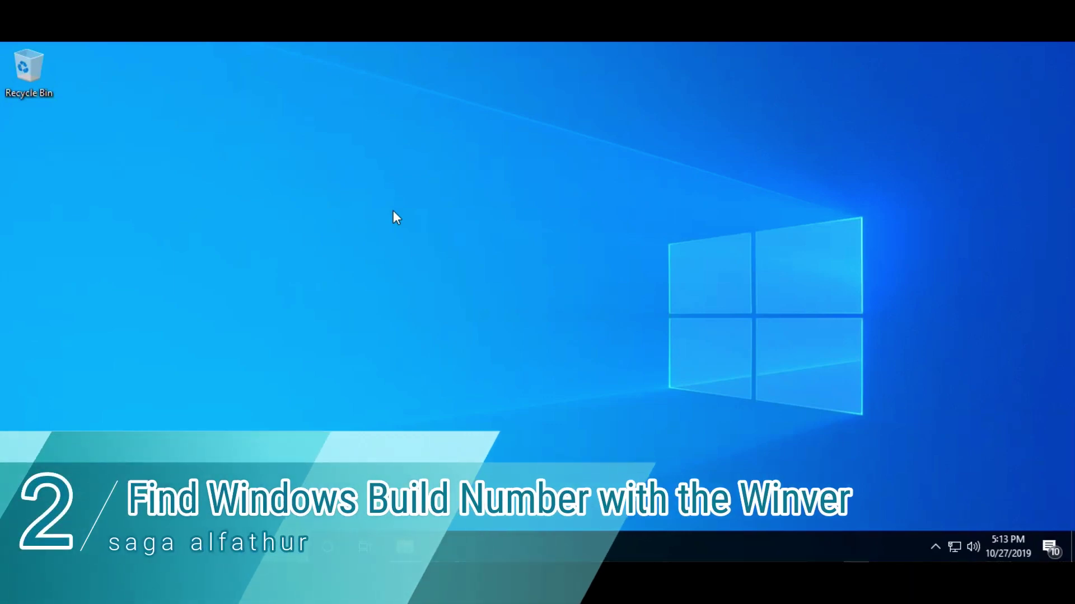
- Run winver to check the Windows version and OS build, and close the About Windows dialog
{"action": "key", "text": "super+r"}
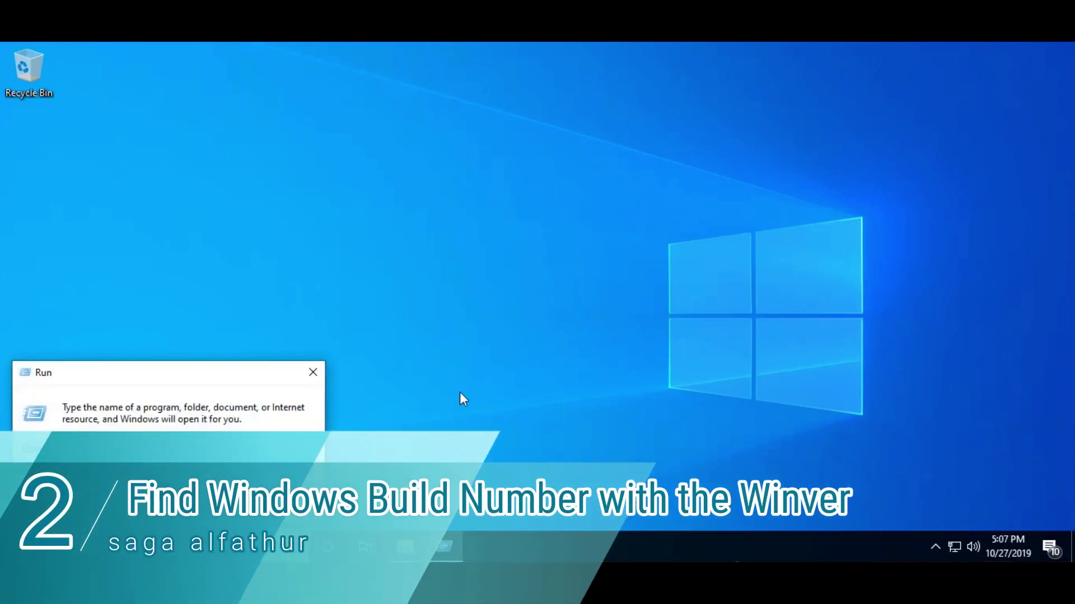
{"action": "type", "text": "wi"}
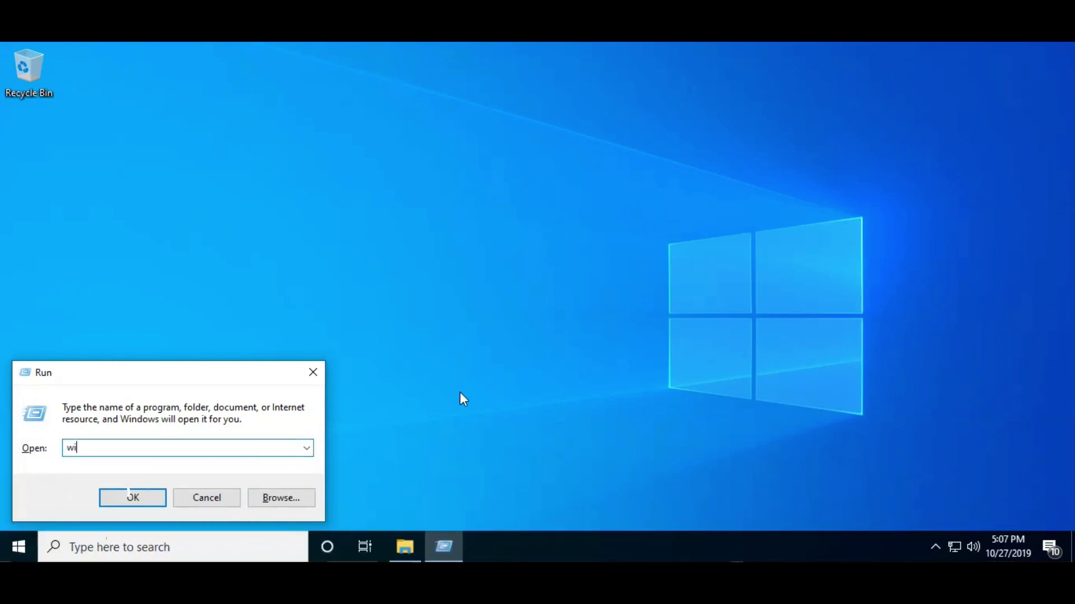
{"action": "type", "text": "nver"}
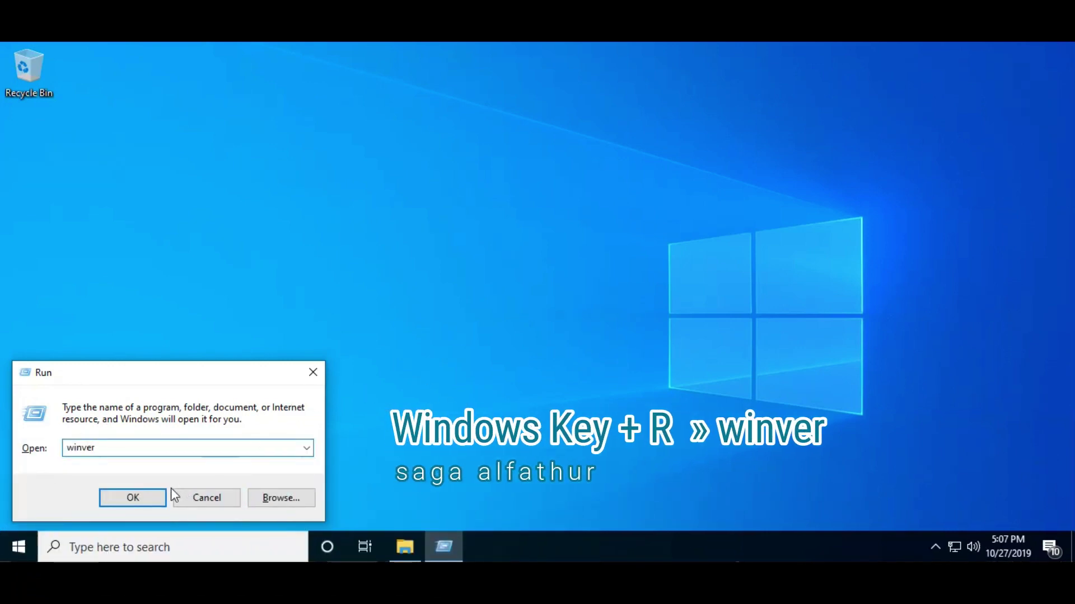
{"action": "left_click", "coordinate": [157, 501]}
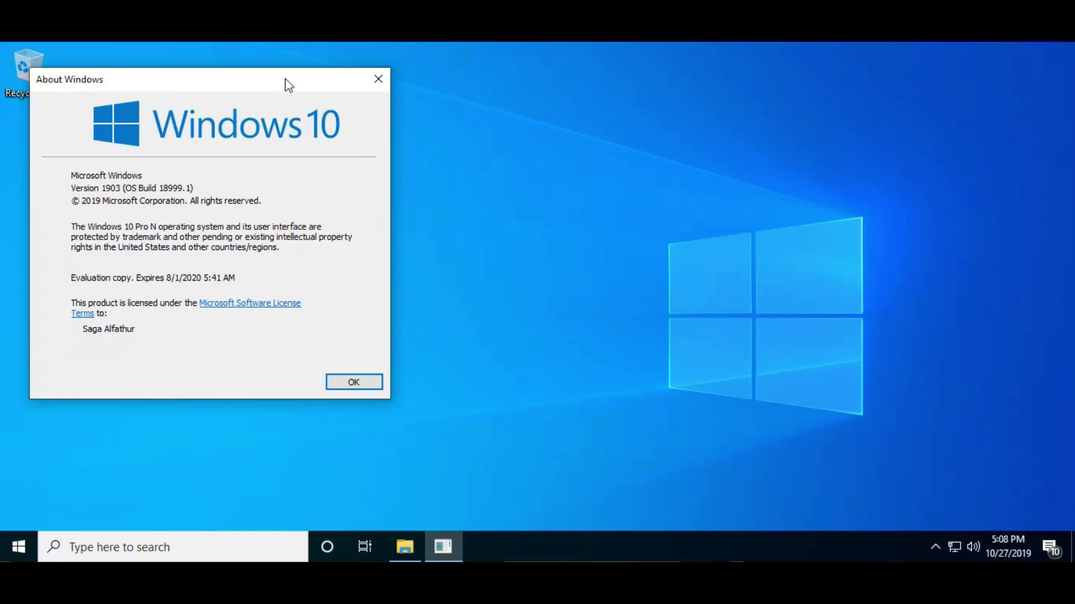
{"action": "left_click", "coordinate": [346, 385]}
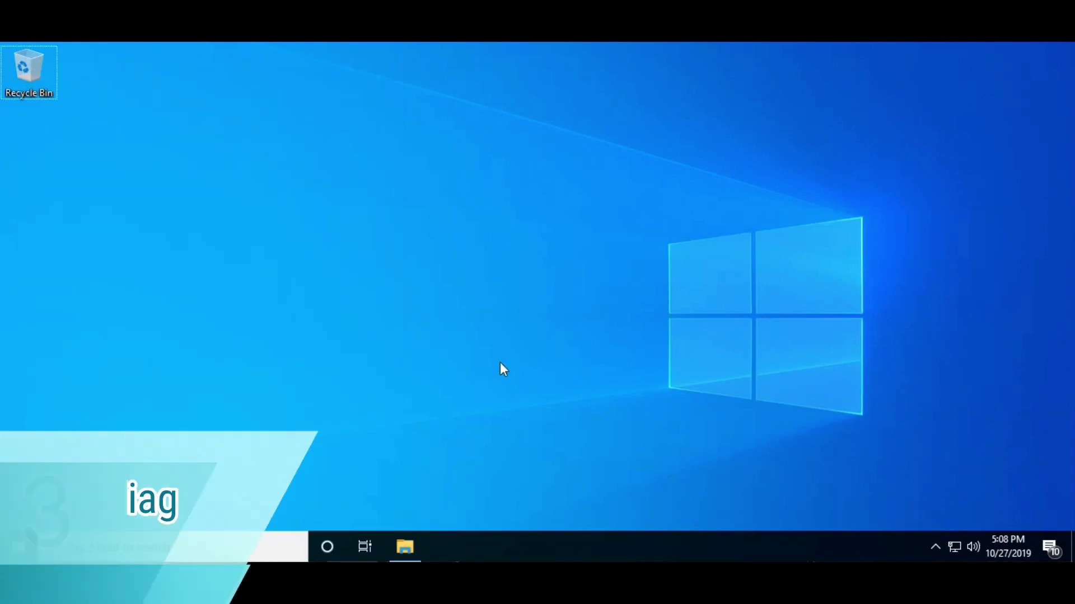
- Run dxdiag to check the Operating System entry in the DirectX Diagnostic Tool, and close the tool
{"action": "key", "text": "super+r"}
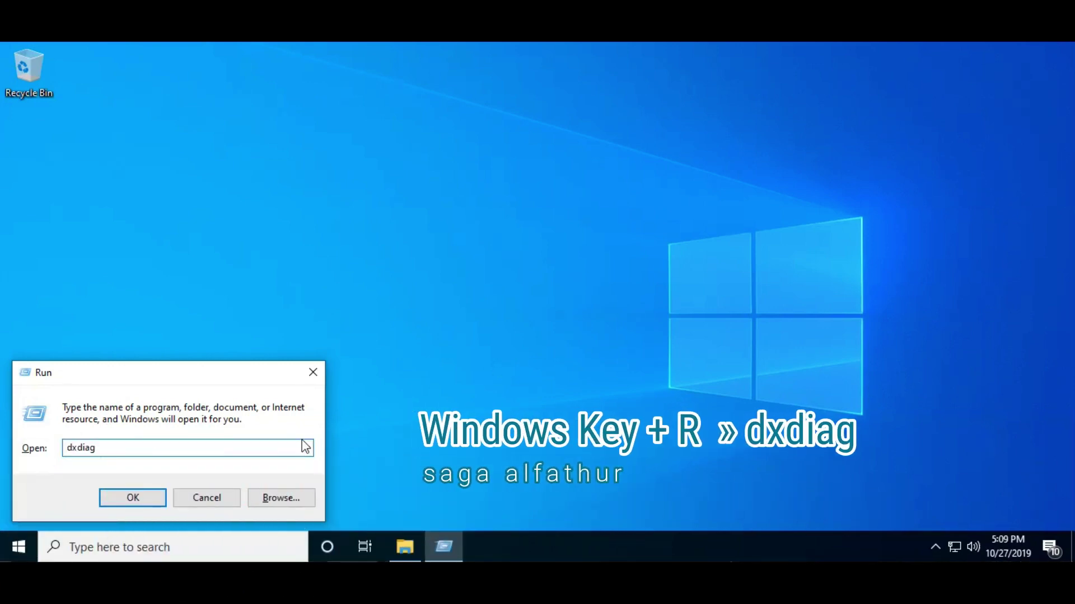
{"action": "left_click", "coordinate": [151, 500]}
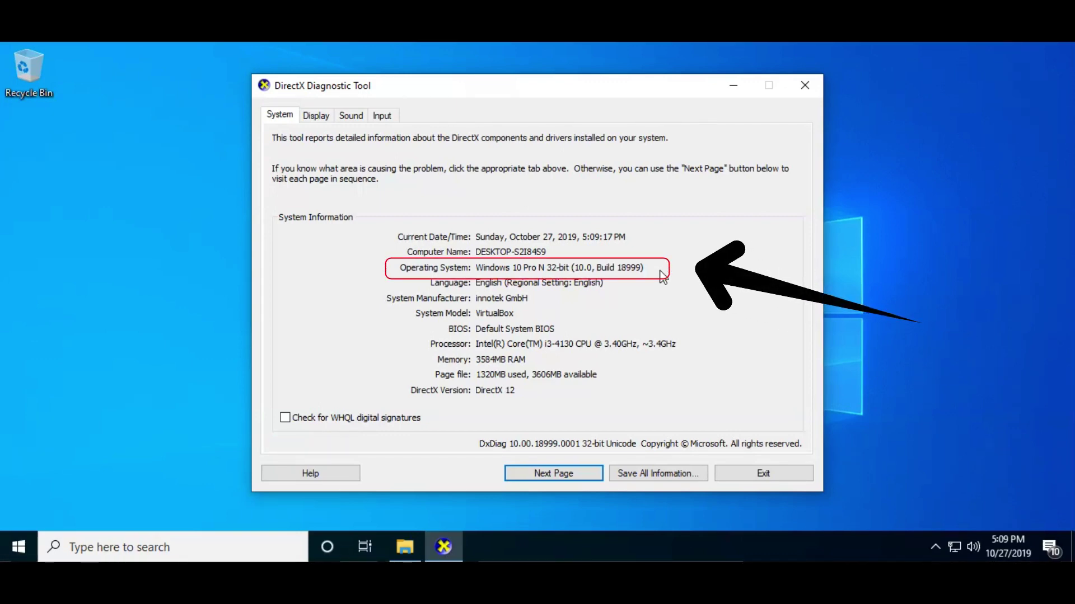
{"action": "left_click", "coordinate": [804, 85]}
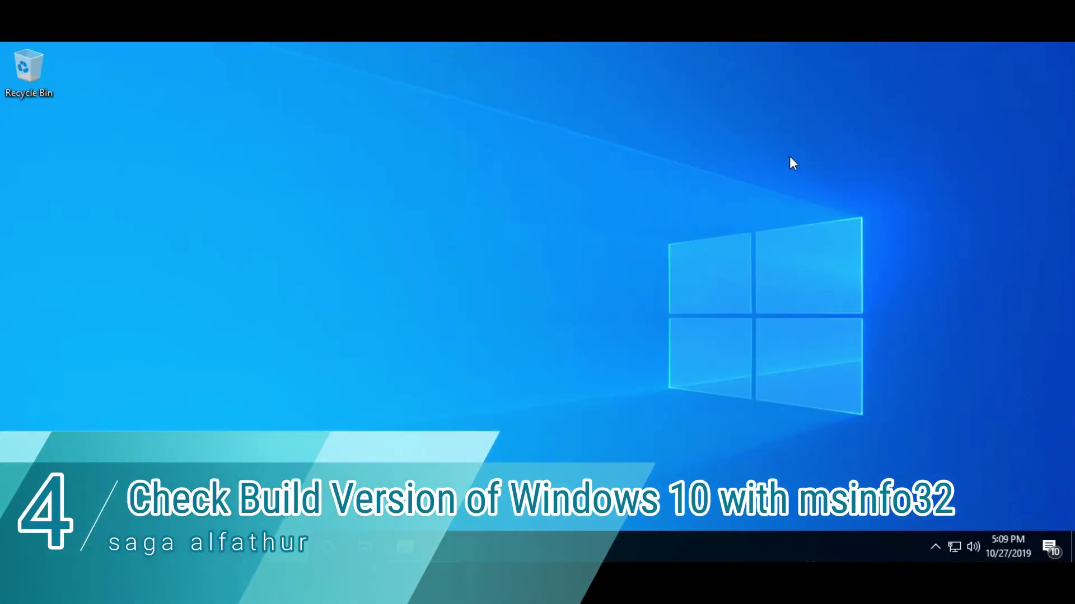
- Run msinfo32 to open System Information
{"action": "key", "text": "super+r"}
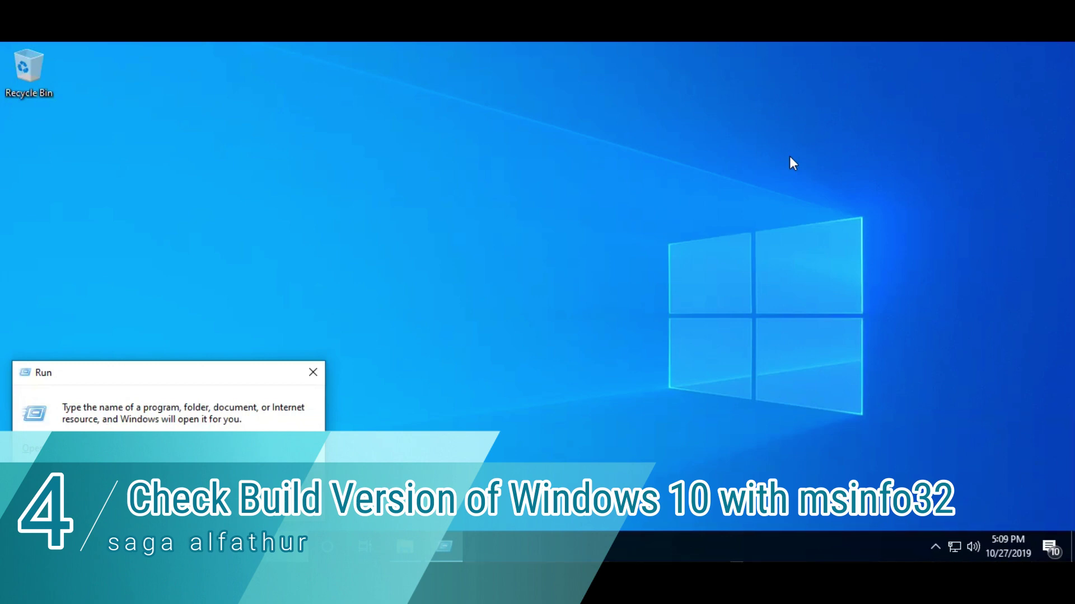
{"action": "type", "text": "ms"}
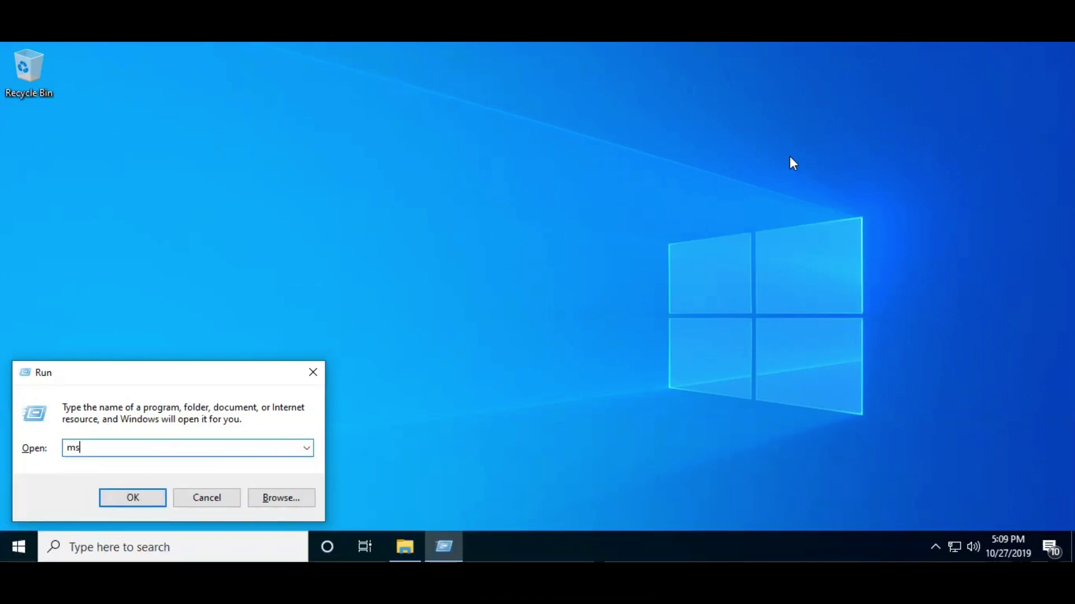
{"action": "type", "text": "info"}
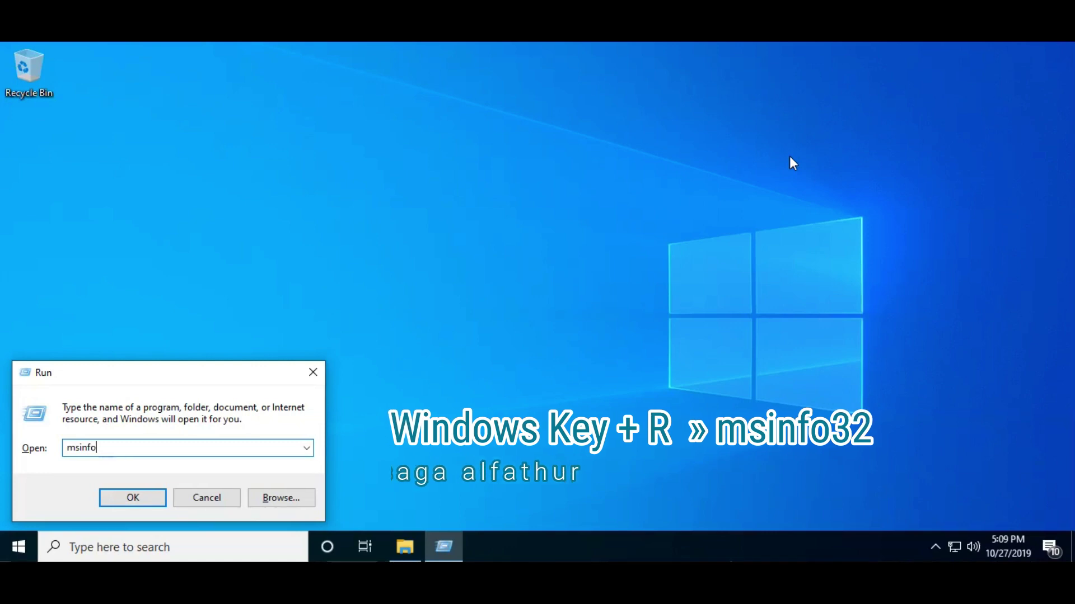
{"action": "type", "text": "32"}
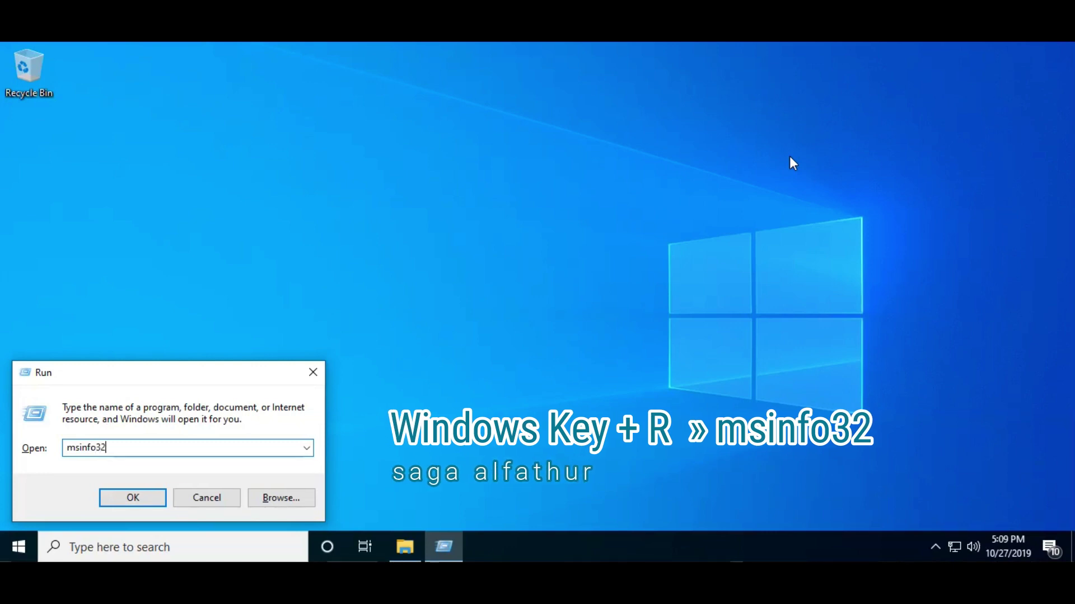
{"action": "left_click", "coordinate": [160, 501]}
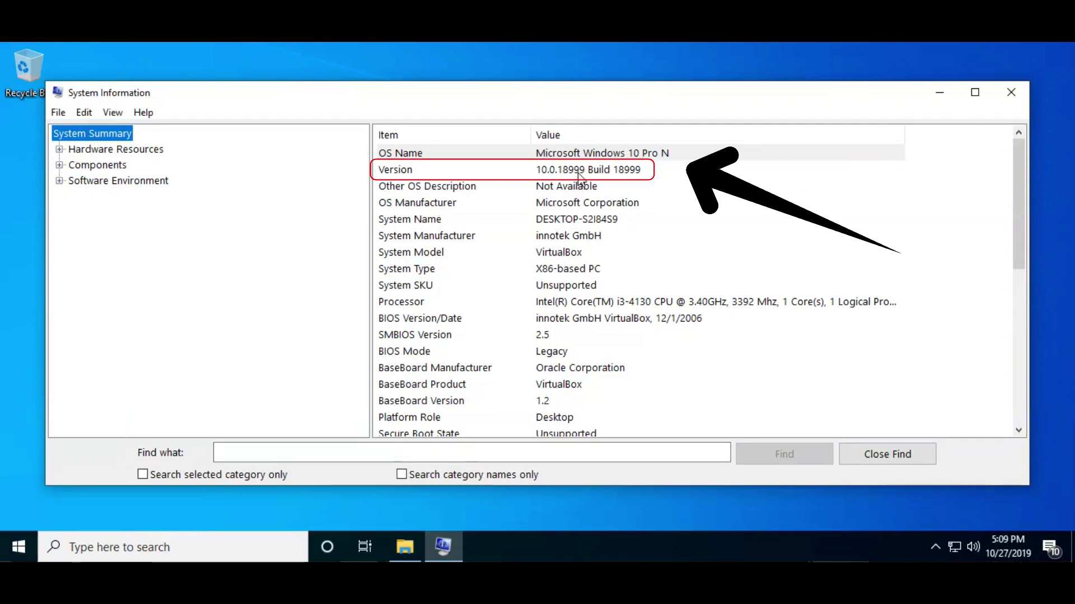
- Examine the Version entry in the System Summary, look at the Hardware Resources category, and close System Information
{"action": "key", "text": "Tab"}
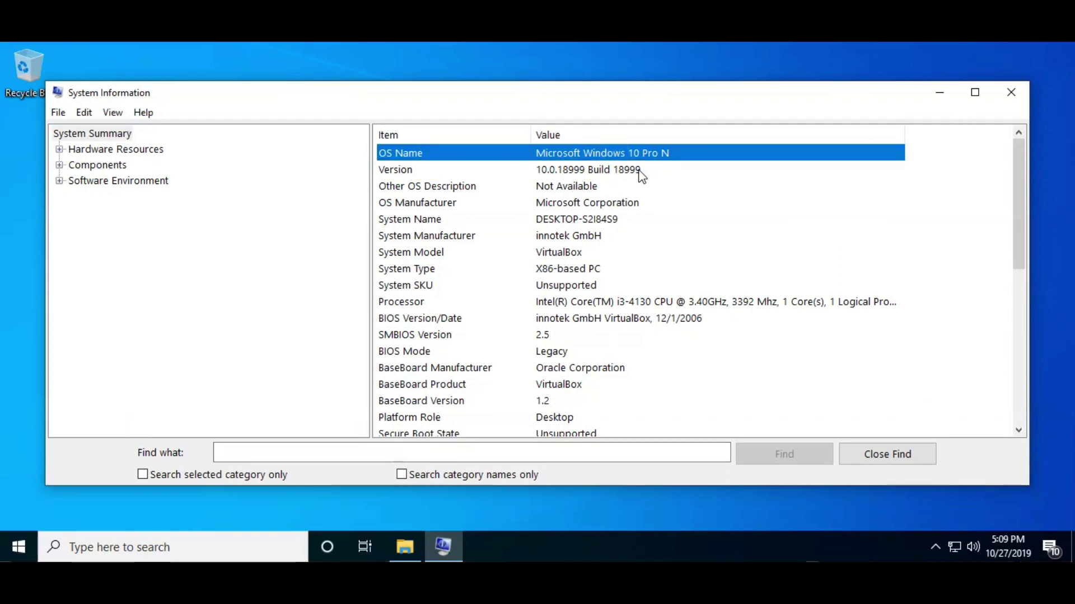
{"action": "left_click", "coordinate": [691, 171]}
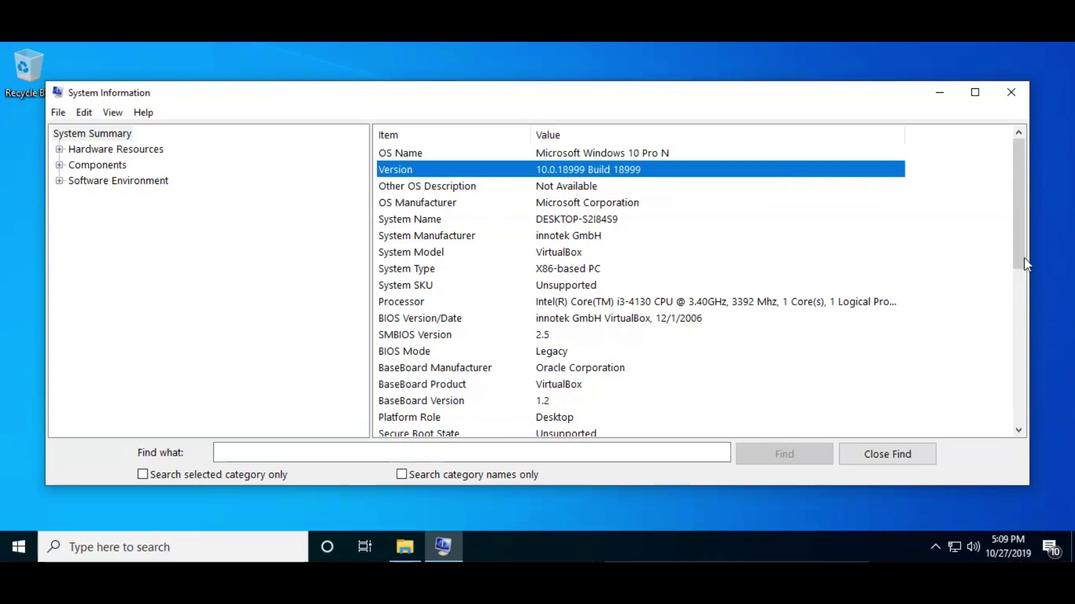
{"action": "left_click_drag", "start_coordinate": [1023, 258], "coordinate": [1019, 280]}
{"action": "left_click", "coordinate": [107, 140]}
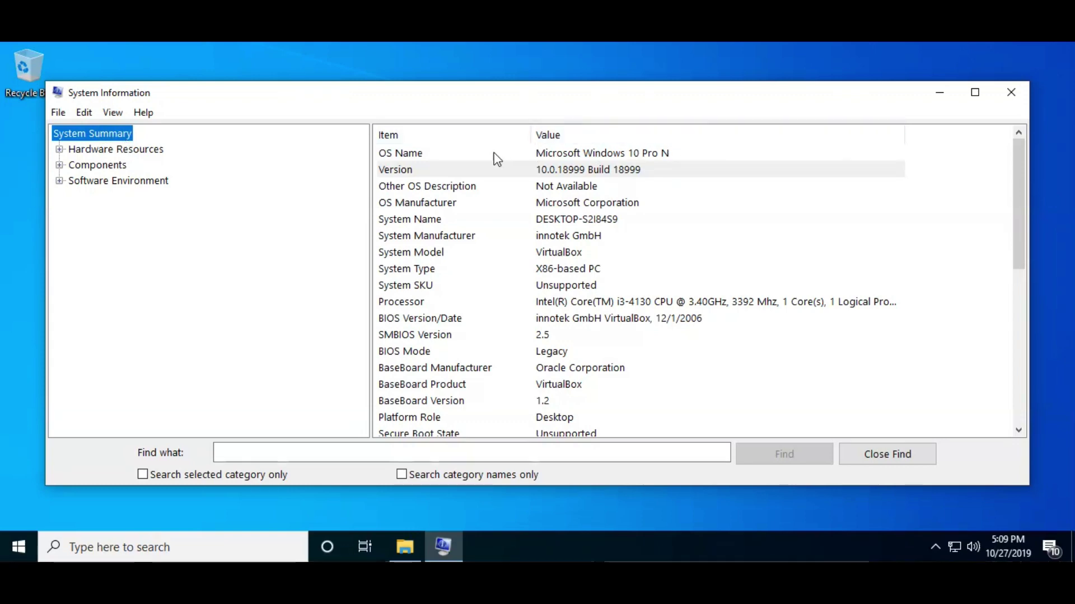
{"action": "left_click", "coordinate": [487, 155]}
{"action": "left_click", "coordinate": [104, 136]}
{"action": "left_click", "coordinate": [112, 152]}
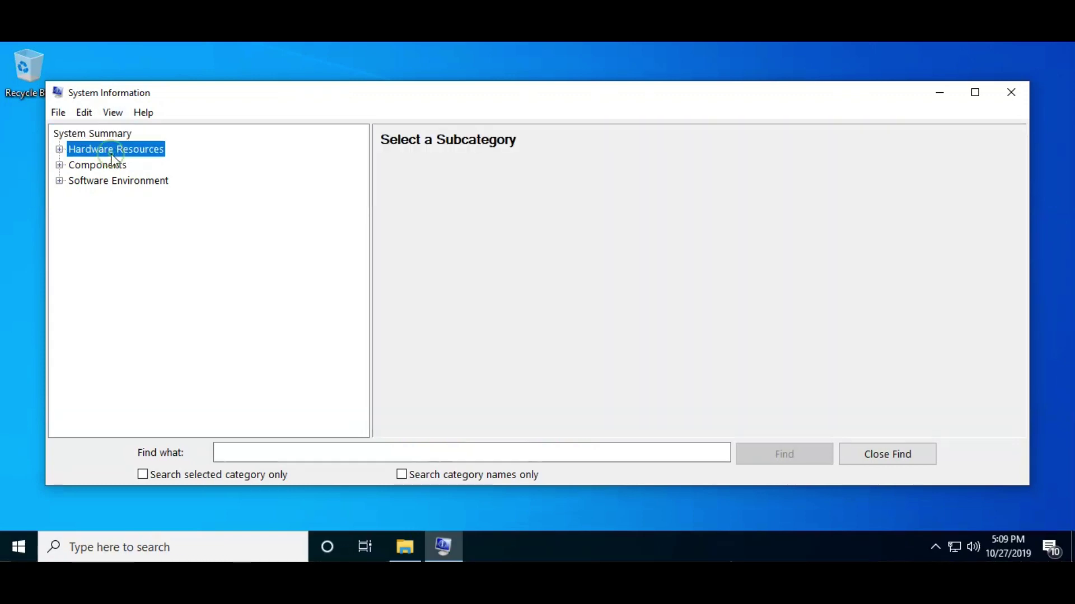
{"action": "left_click", "coordinate": [84, 134]}
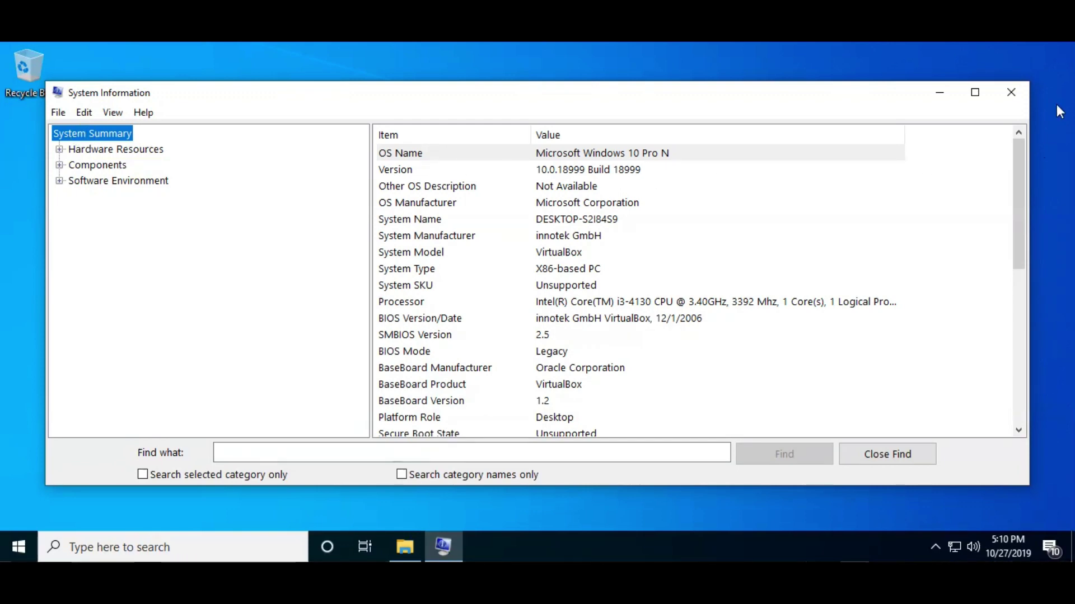
{"action": "left_click", "coordinate": [1016, 97]}
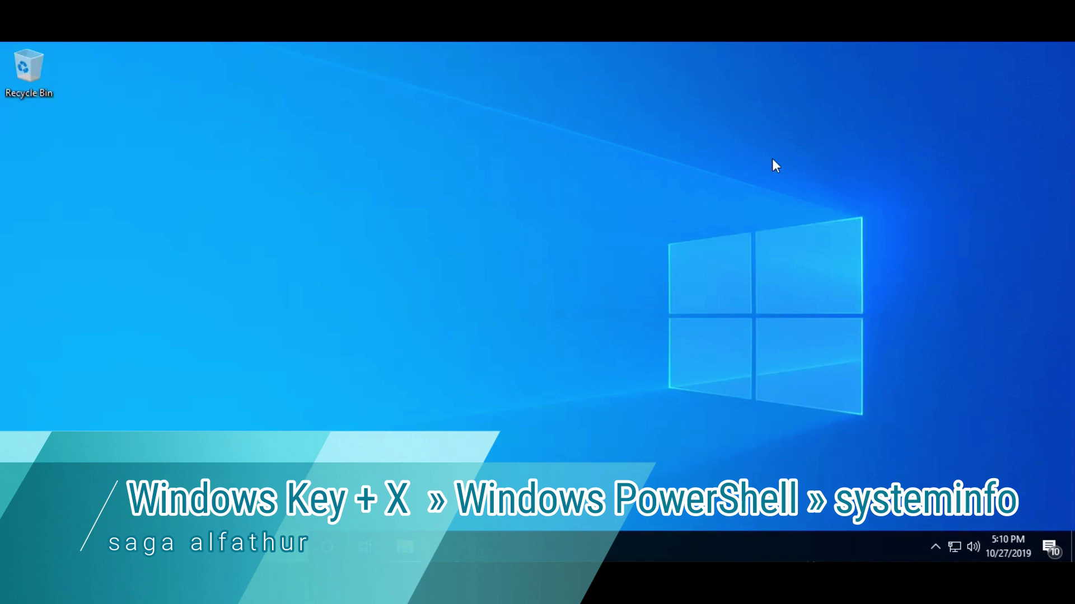
- Start Windows PowerShell as administrator and approve the User Account Control request
{"action": "key", "text": "super+x"}
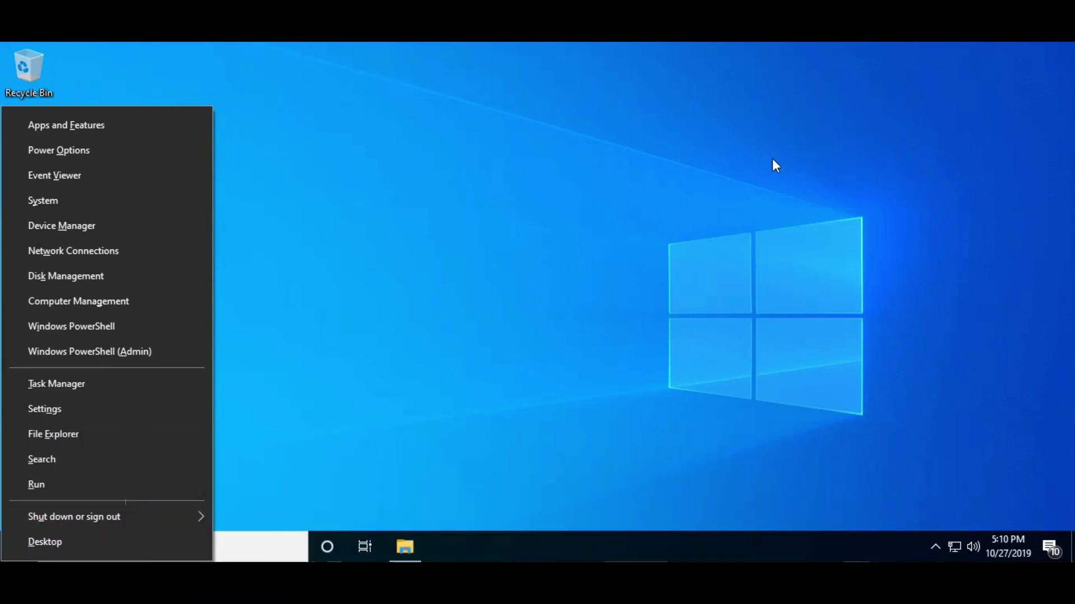
{"action": "left_click", "coordinate": [167, 350]}
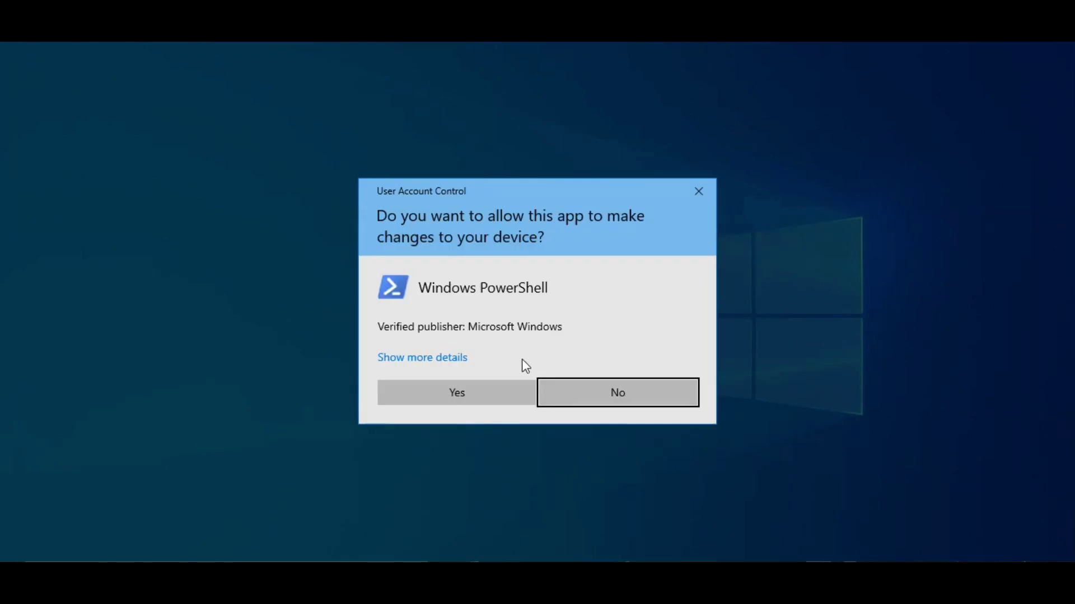
{"action": "left_click", "coordinate": [494, 392]}
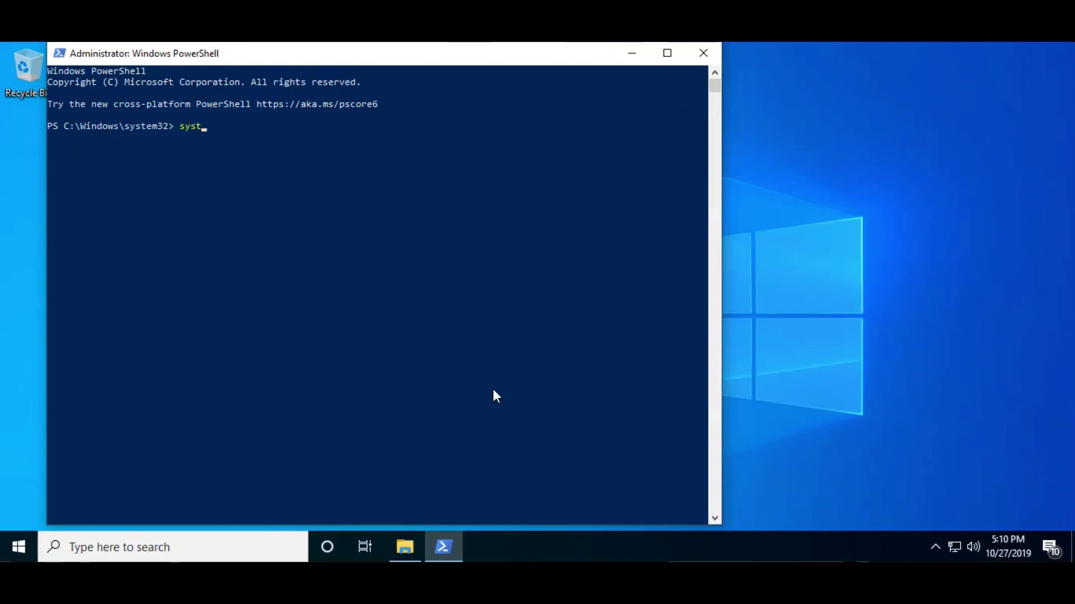
- Run the systeminfo command in PowerShell and go back to the beginning of its output
{"action": "type", "text": "eminfo"}
{"action": "key", "text": "Return"}
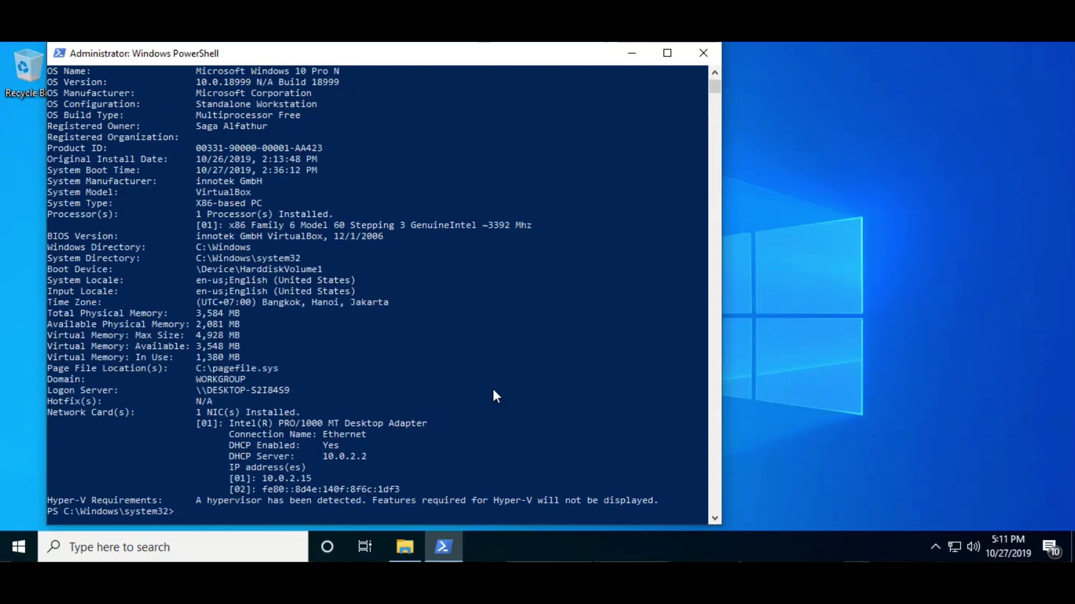
{"action": "scroll", "coordinate": [494, 393], "scroll_direction": "up", "scroll_amount": 3}
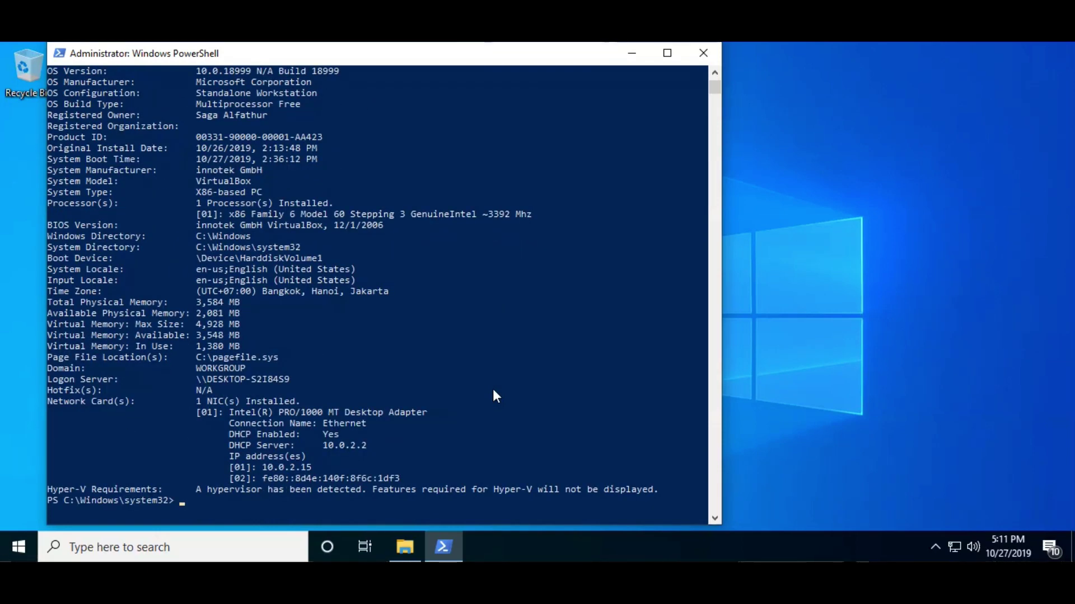
{"action": "scroll", "coordinate": [494, 393], "scroll_direction": "up", "scroll_amount": 3}
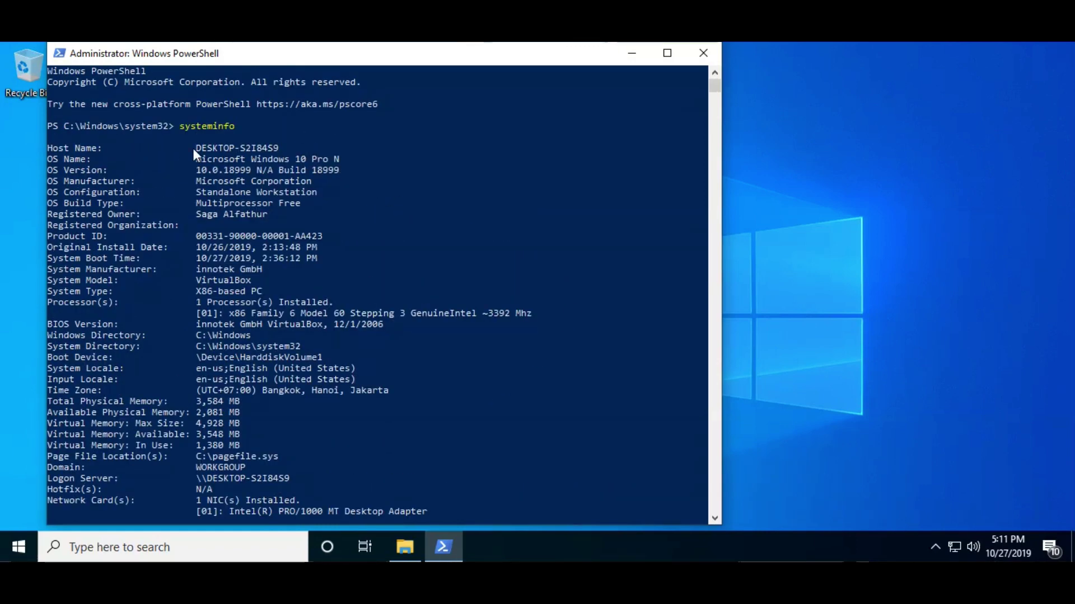
- Examine the Host Name, OS Name and OS Version entries in the systeminfo output, and close PowerShell
{"action": "left_click_drag", "start_coordinate": [193, 148], "coordinate": [293, 151]}
{"action": "left_click", "coordinate": [292, 149]}
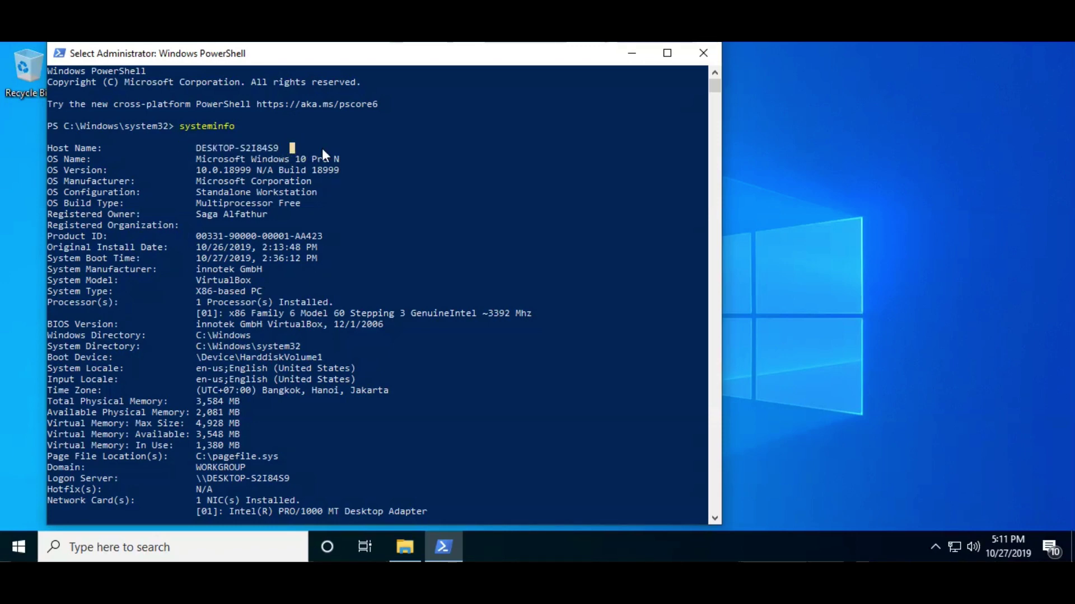
{"action": "left_click", "coordinate": [288, 117]}
{"action": "left_click_drag", "start_coordinate": [193, 158], "coordinate": [340, 159]}
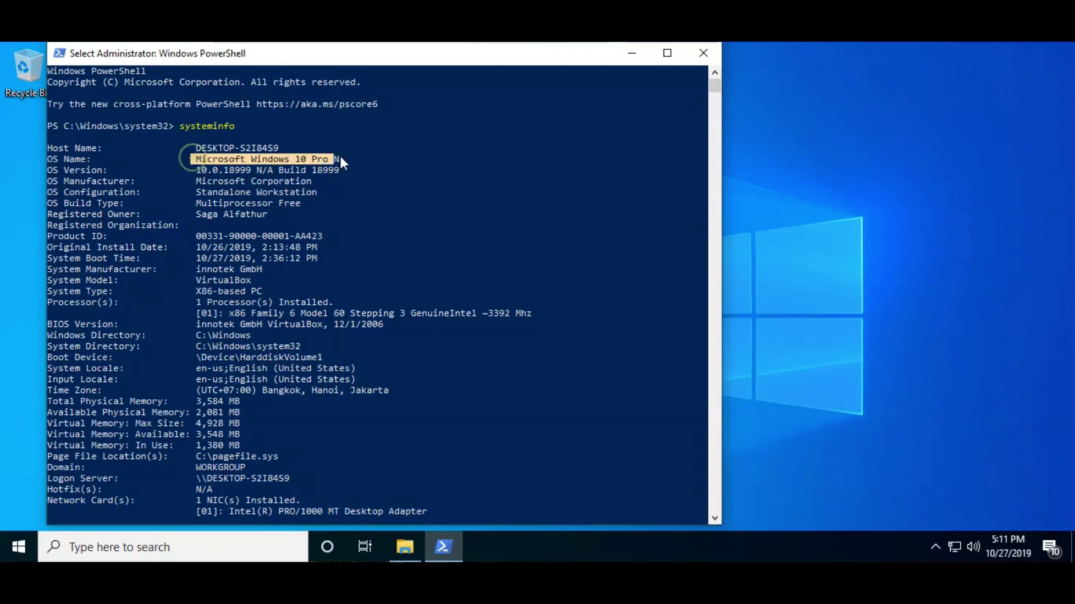
{"action": "left_click", "coordinate": [337, 126]}
{"action": "left_click_drag", "start_coordinate": [192, 170], "coordinate": [340, 171]}
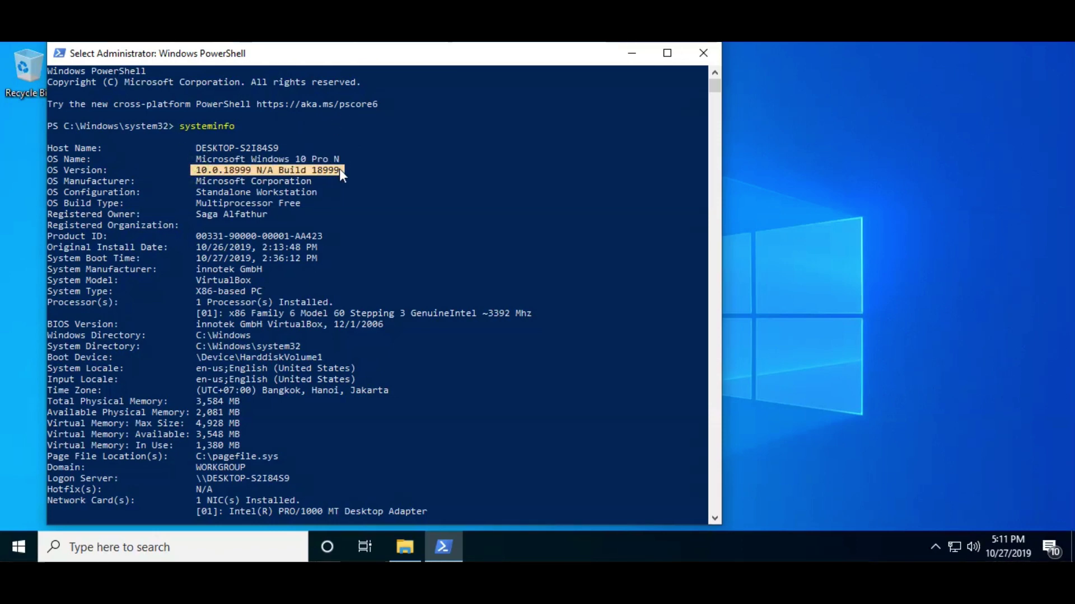
{"action": "left_click", "coordinate": [347, 123]}
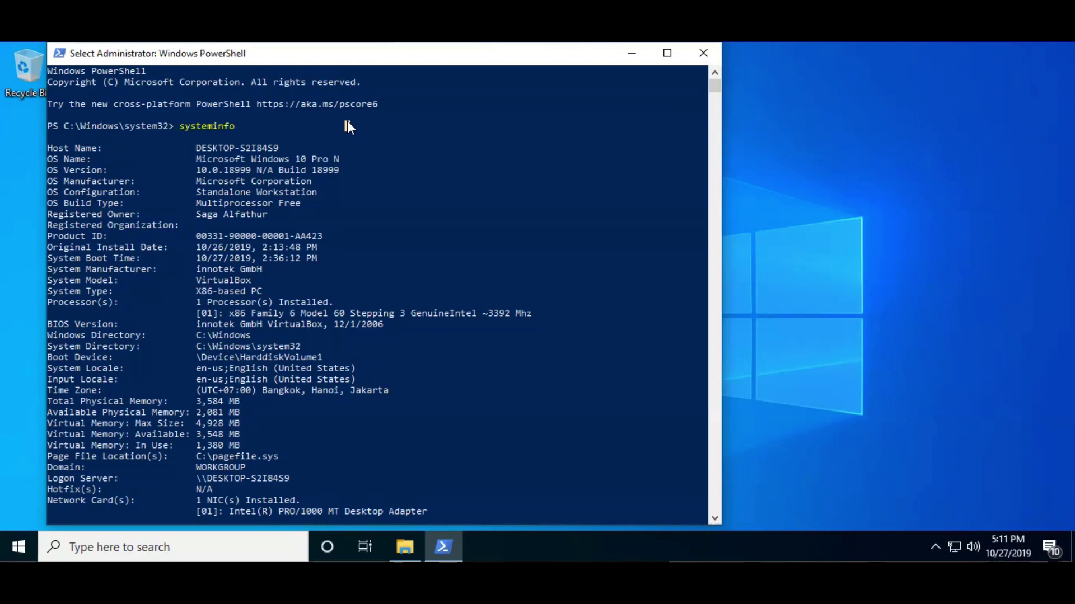
{"action": "left_click", "coordinate": [702, 55]}
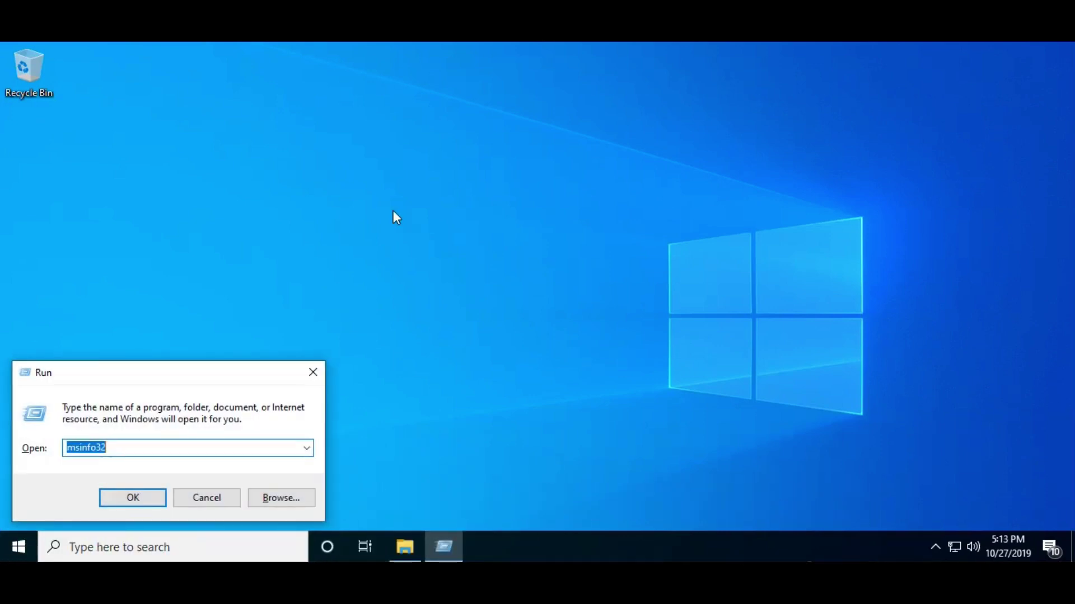
- Run regedit, approve the User Account Control request, and maximize the Registry Editor window
{"action": "key", "text": "BackSpace"}
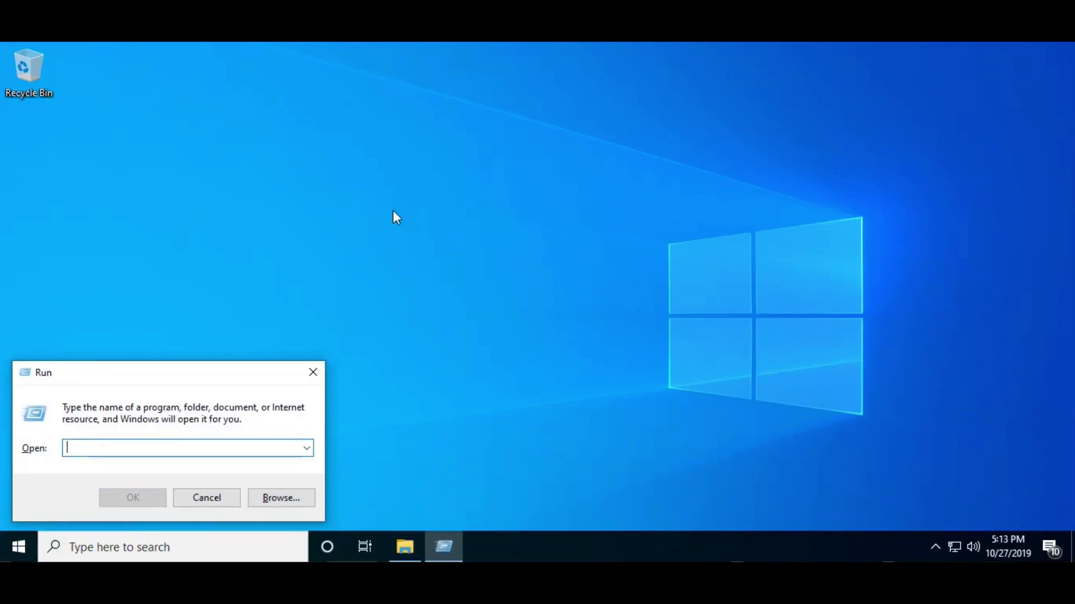
{"action": "type", "text": "regedit"}
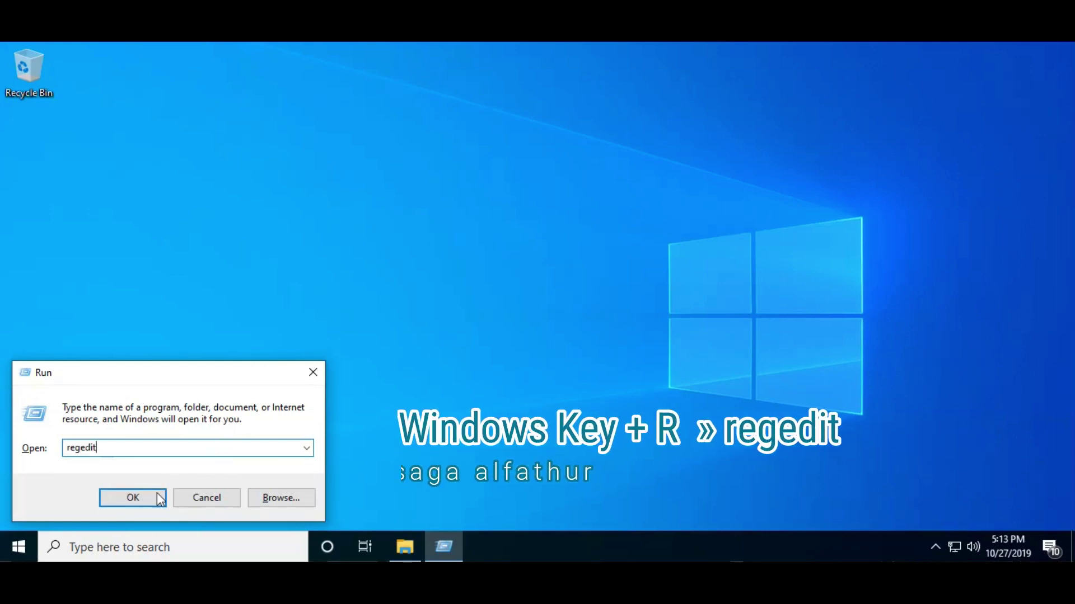
{"action": "left_click", "coordinate": [132, 498]}
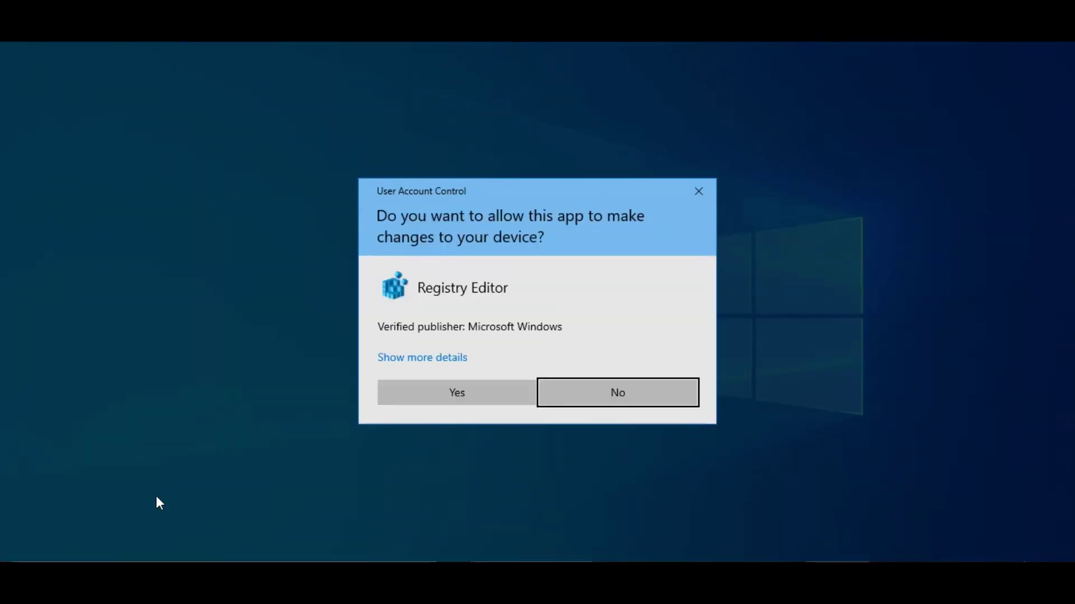
{"action": "left_click", "coordinate": [512, 402]}
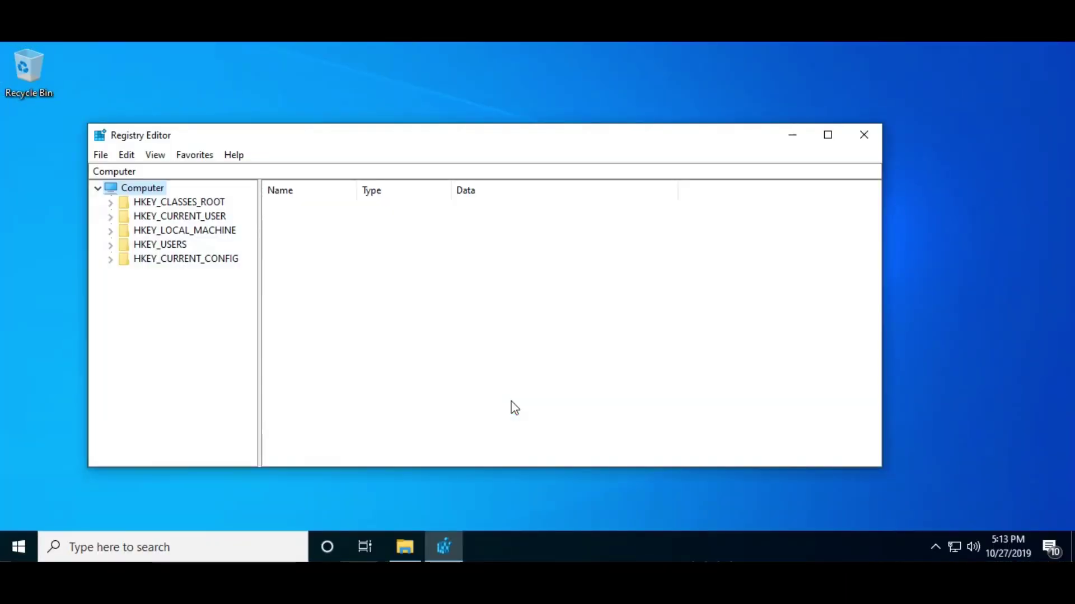
{"action": "left_click", "coordinate": [837, 143]}
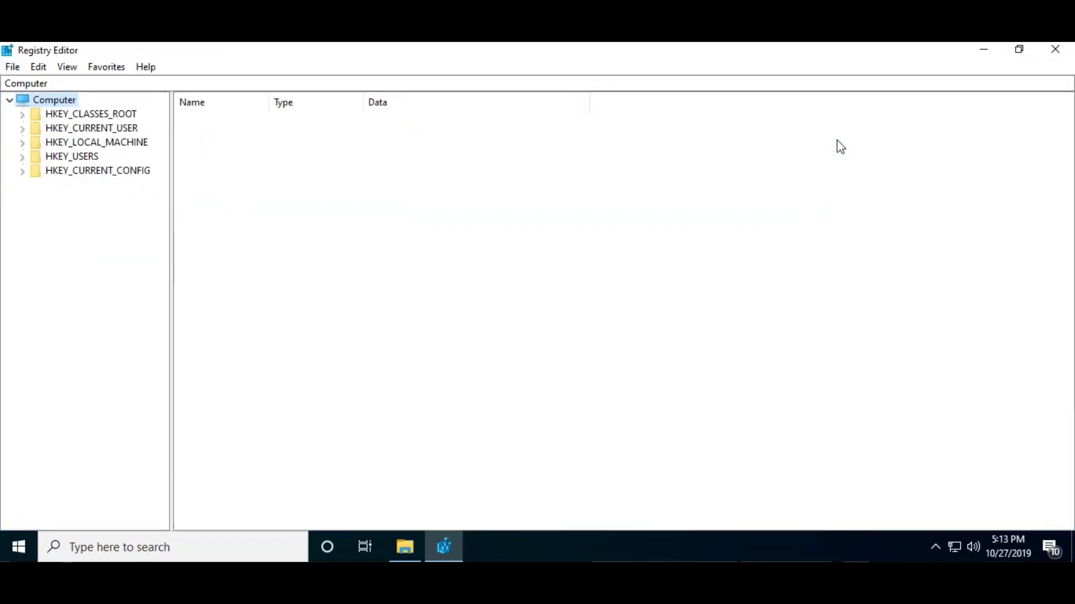
- Open the registry key HKEY_LOCAL_MACHINE\SOFTWARE\Microsoft\Windows NT\CurrentVersion, widening the key tree to make its names readable
{"action": "left_click", "coordinate": [22, 143]}
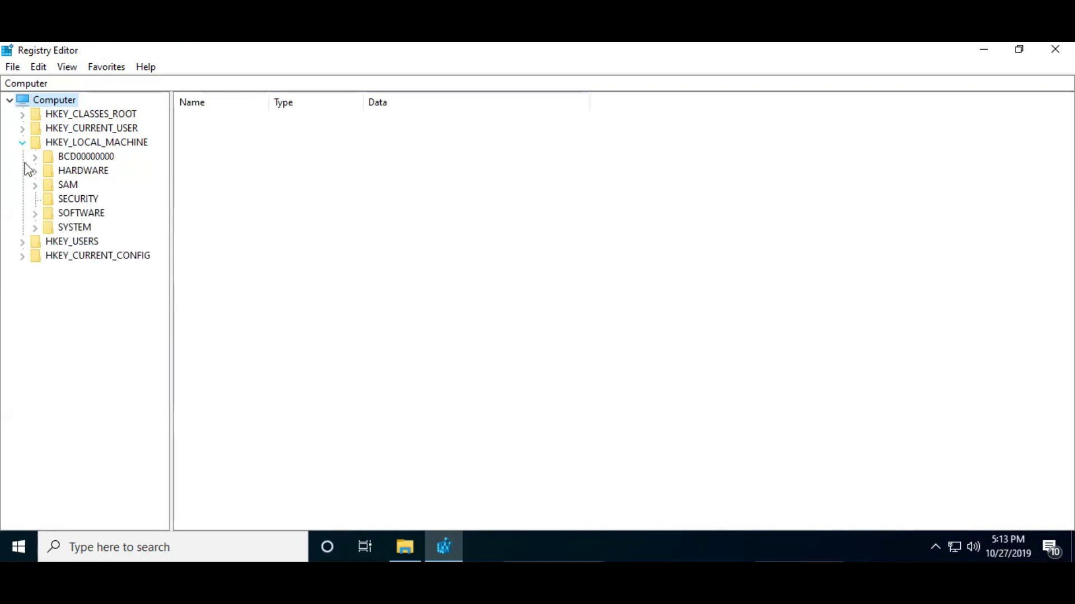
{"action": "left_click", "coordinate": [36, 217]}
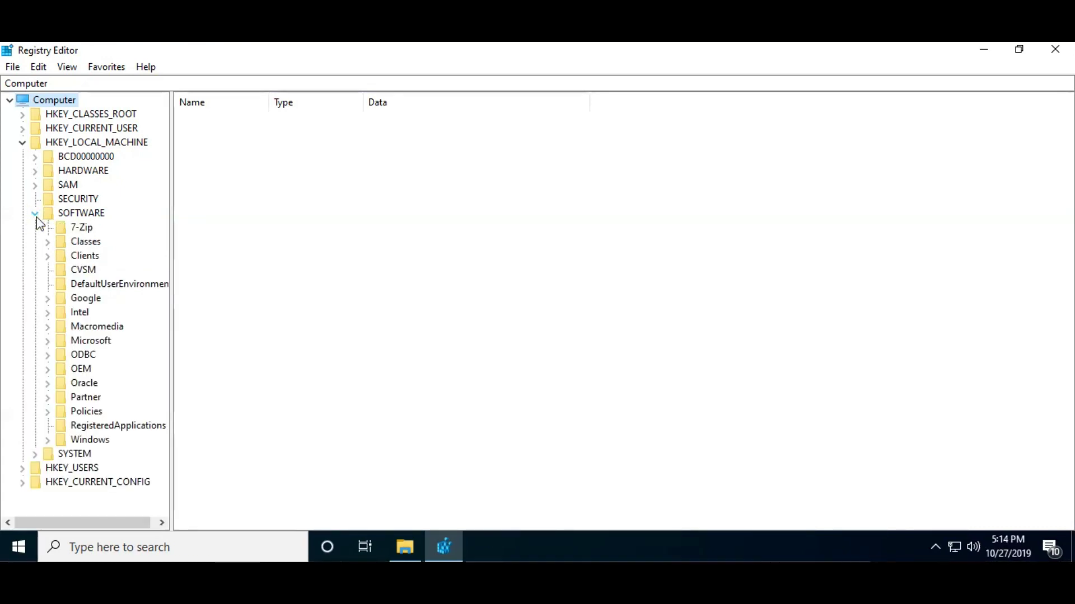
{"action": "left_click", "coordinate": [48, 343]}
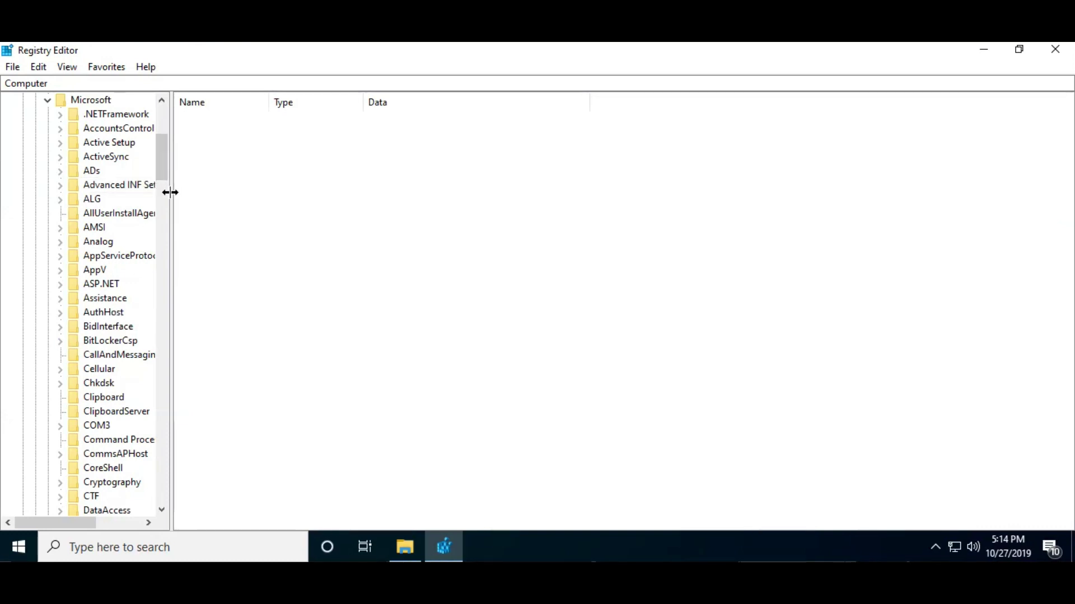
{"action": "left_click_drag", "start_coordinate": [170, 189], "coordinate": [240, 476]}
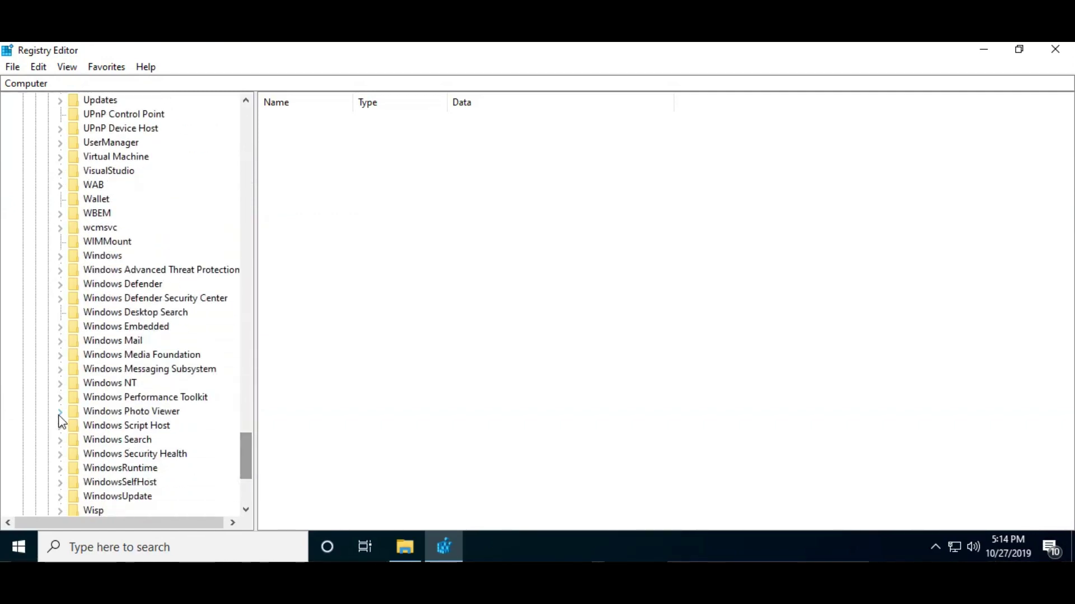
{"action": "left_click", "coordinate": [60, 384]}
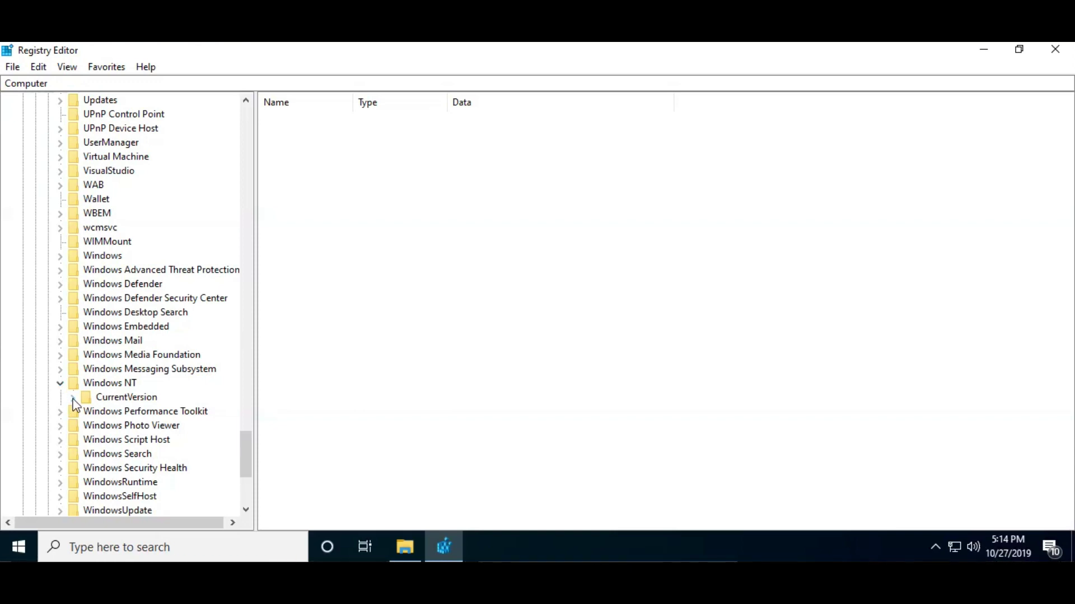
{"action": "left_click", "coordinate": [73, 398]}
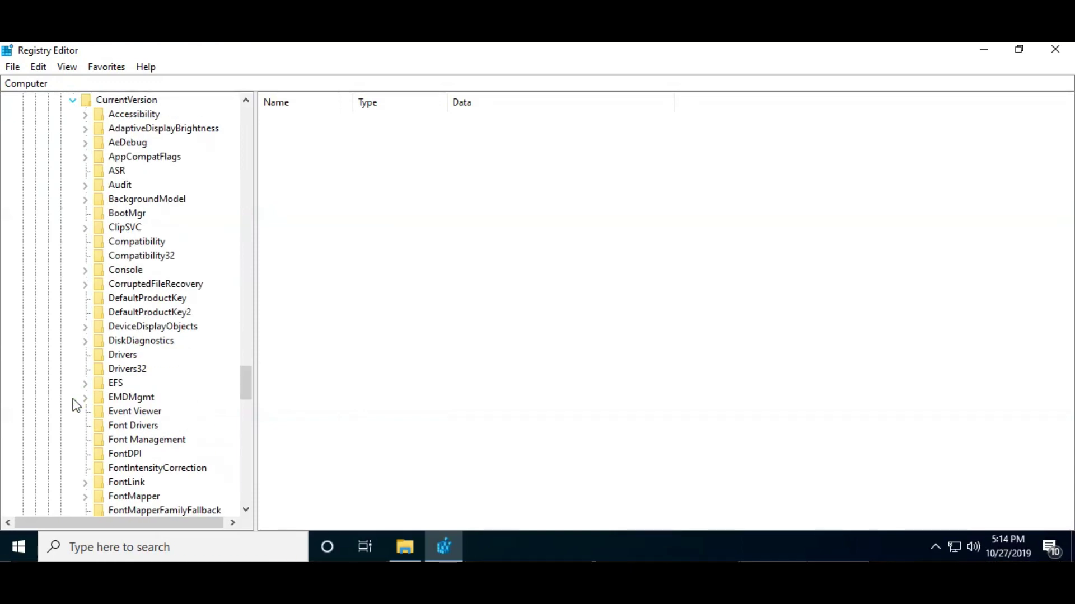
{"action": "left_click", "coordinate": [125, 103]}
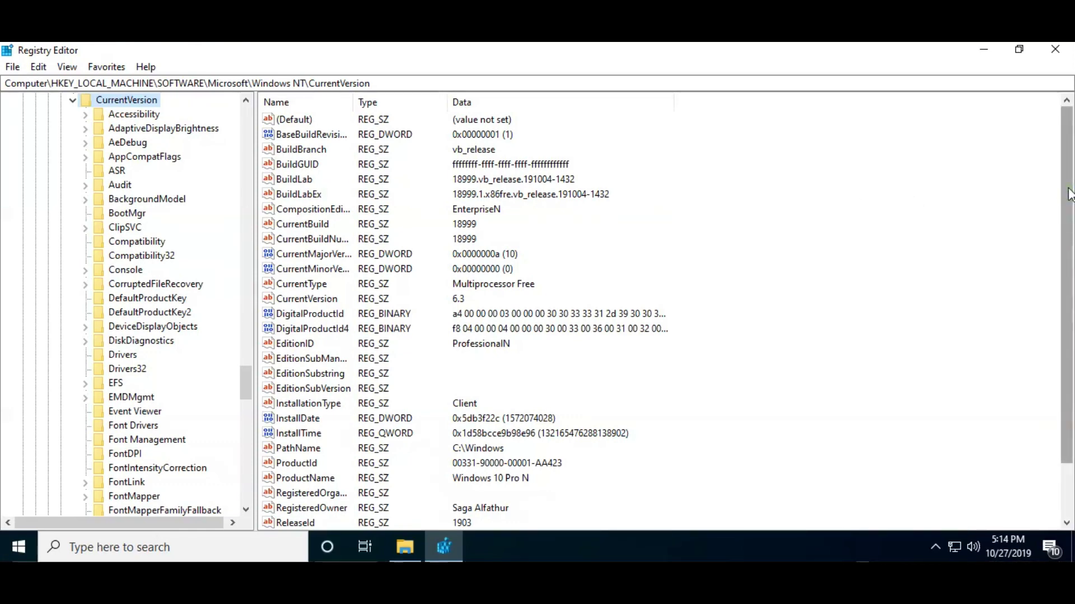
- Examine the BuildLab, BuildLabEx, EditionID, ProductName and ReleaseId values of the CurrentVersion key, and close Registry Editor
{"action": "mouse_move", "coordinate": [1069, 194]}
{"action": "left_mouse_down"}
{"action": "mouse_move", "coordinate": [1069, 246]}
{"action": "mouse_move", "coordinate": [1070, 190]}
{"action": "left_mouse_up"}
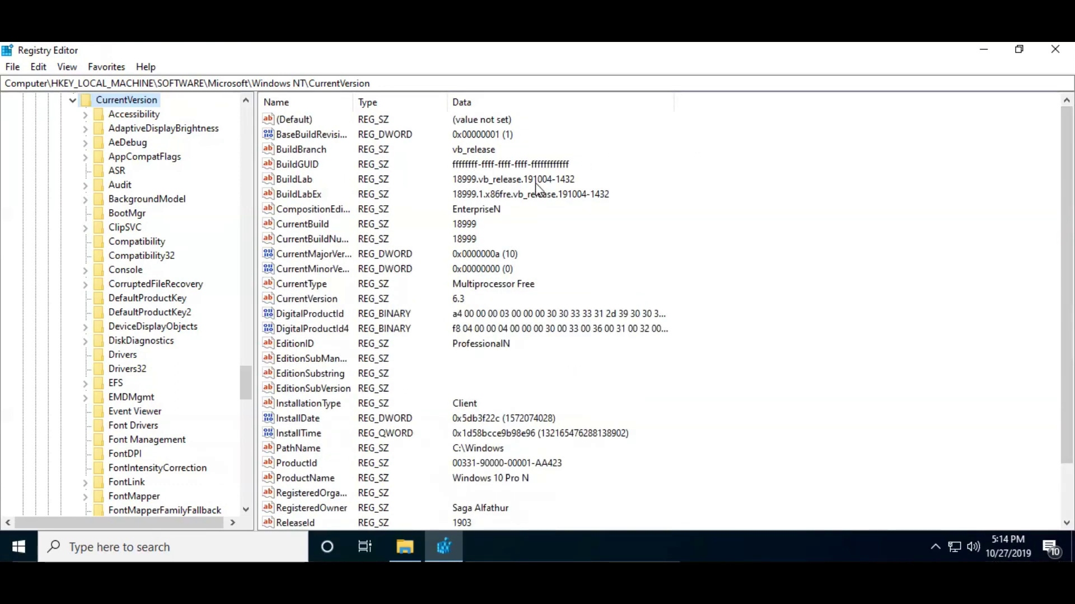
{"action": "left_click", "coordinate": [311, 179]}
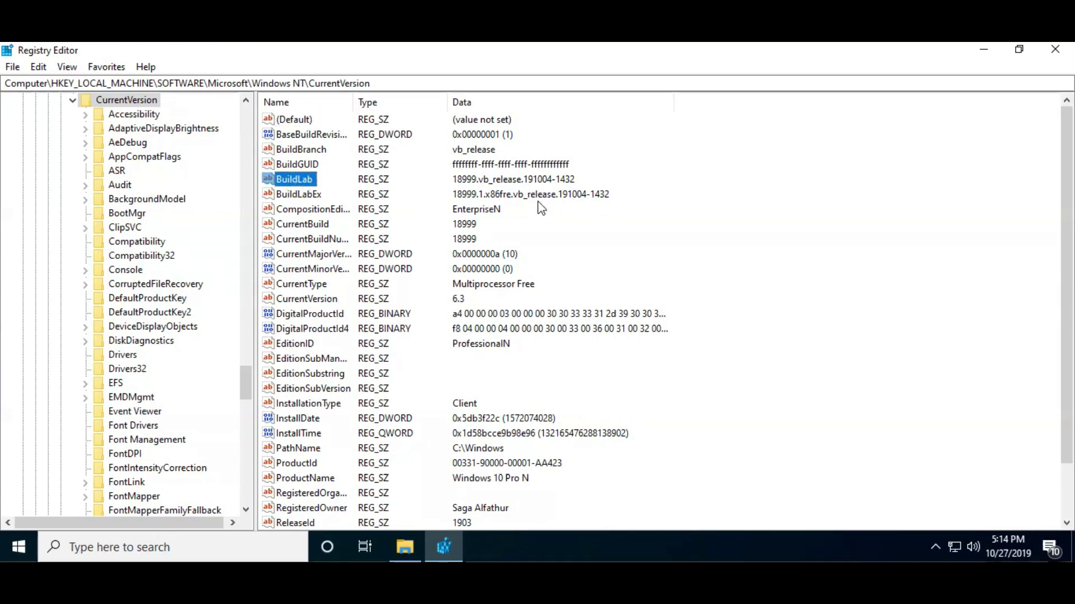
{"action": "left_click", "coordinate": [305, 196]}
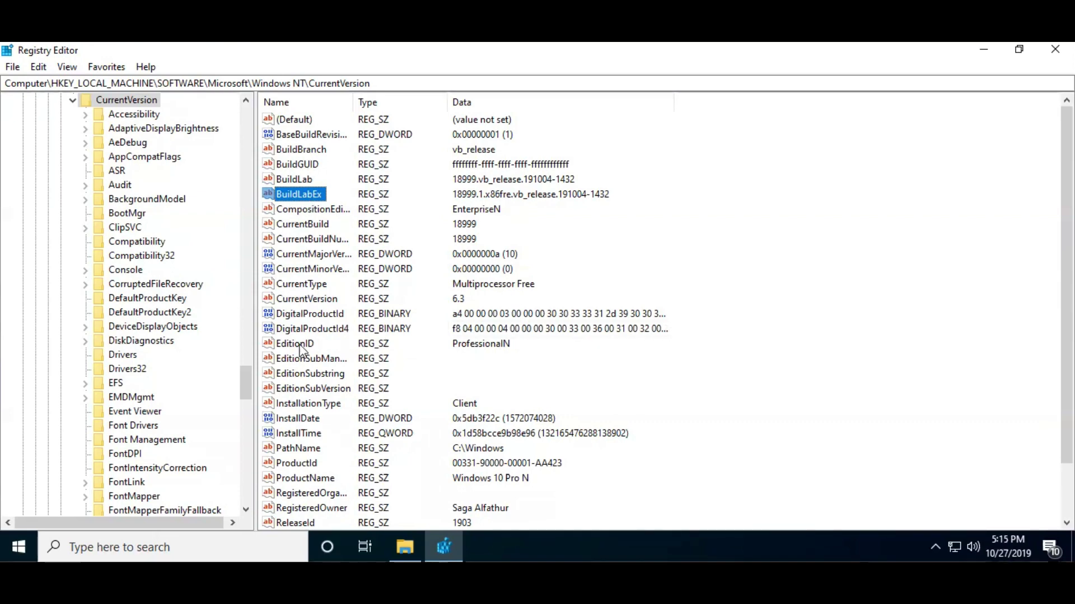
{"action": "left_click", "coordinate": [457, 345]}
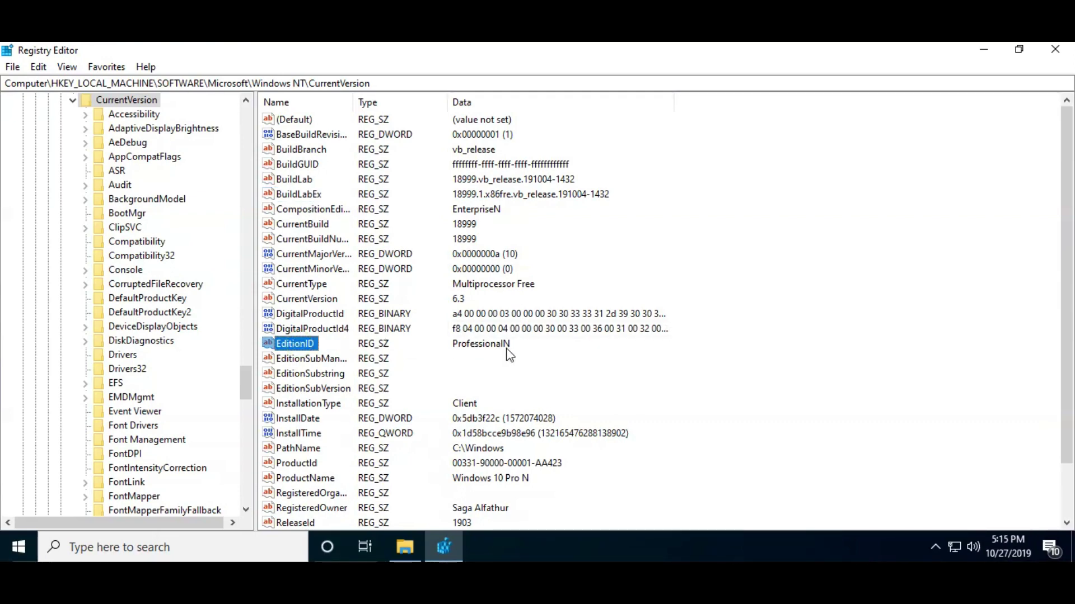
{"action": "left_click", "coordinate": [294, 479]}
{"action": "left_click_drag", "start_coordinate": [1064, 280], "coordinate": [1064, 333]}
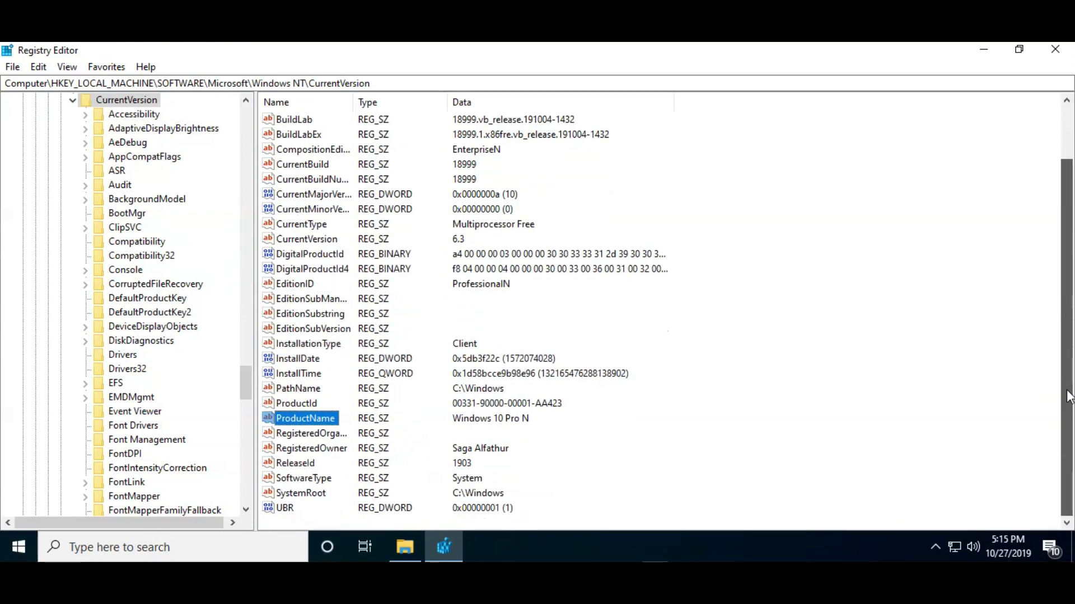
{"action": "left_click", "coordinate": [300, 466]}
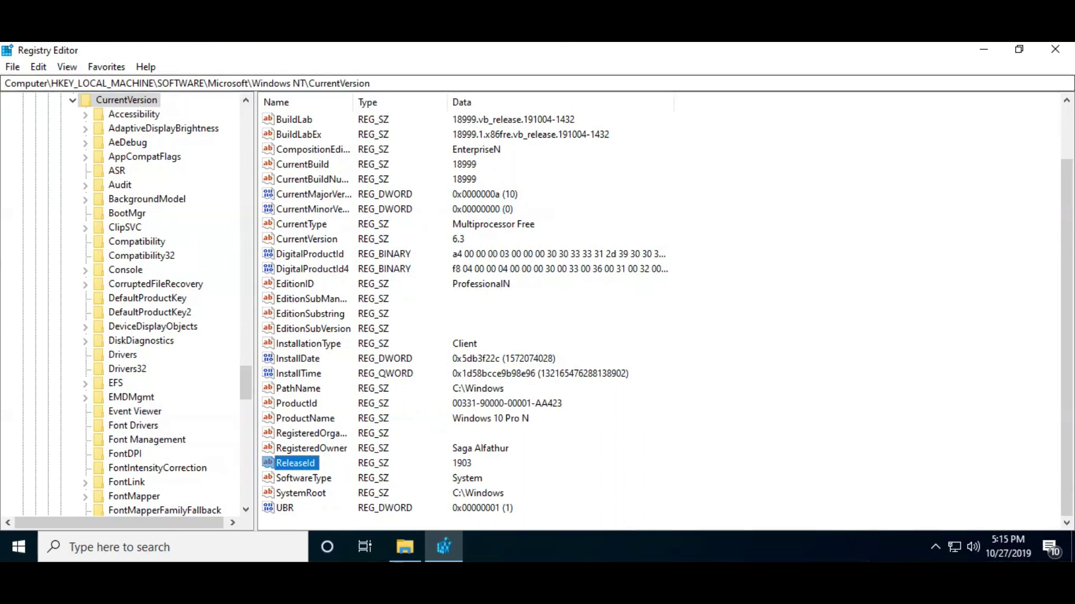
{"action": "left_click", "coordinate": [1051, 51]}
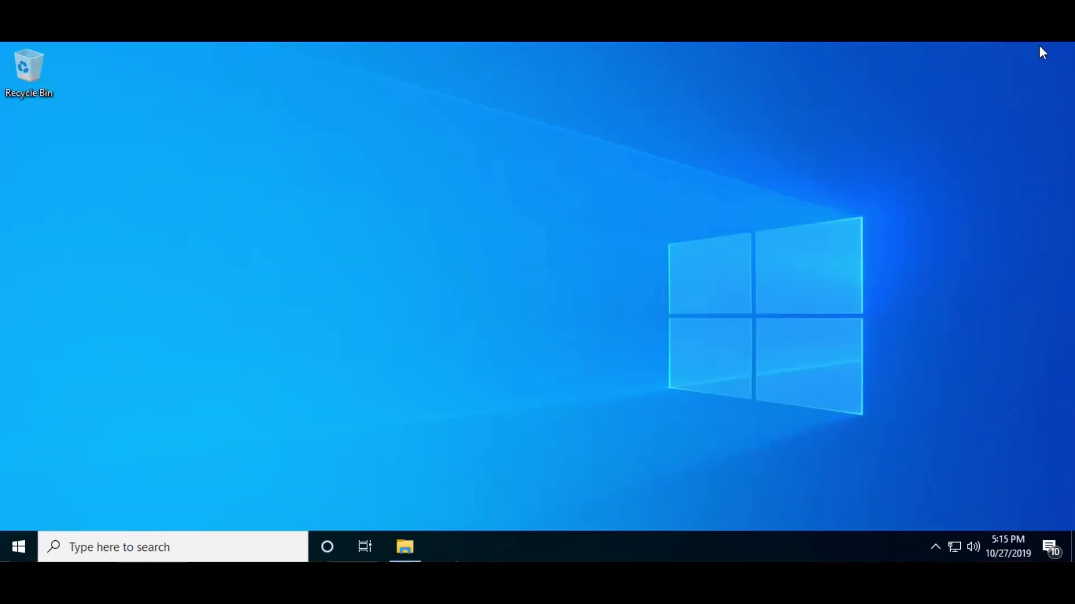
- Start Windows PowerShell with administrator rights again and approve the User Account Control request
{"action": "key", "text": "super+x"}
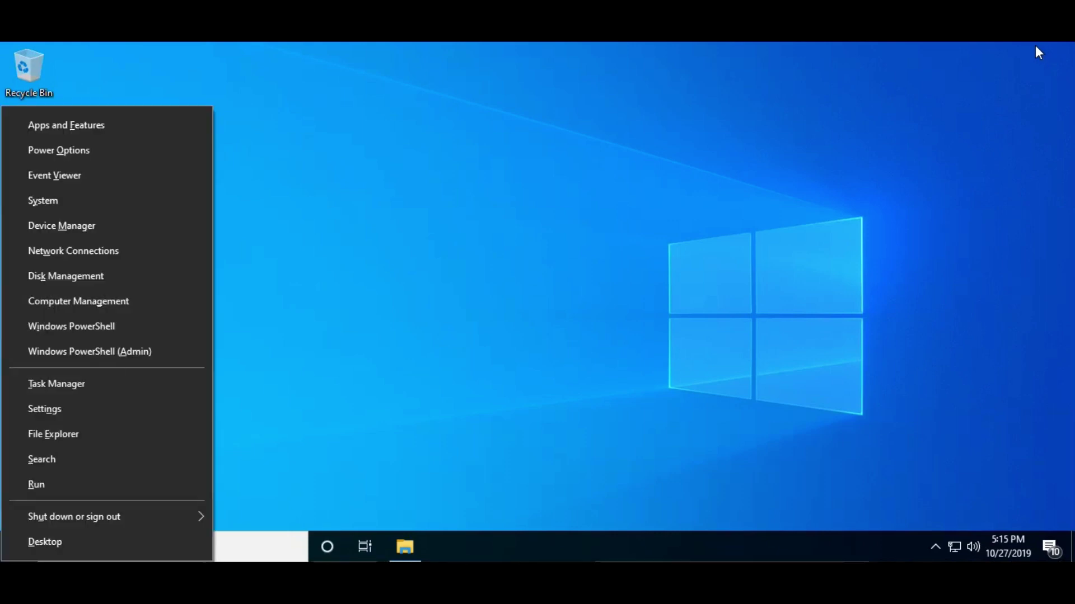
{"action": "left_click", "coordinate": [175, 352]}
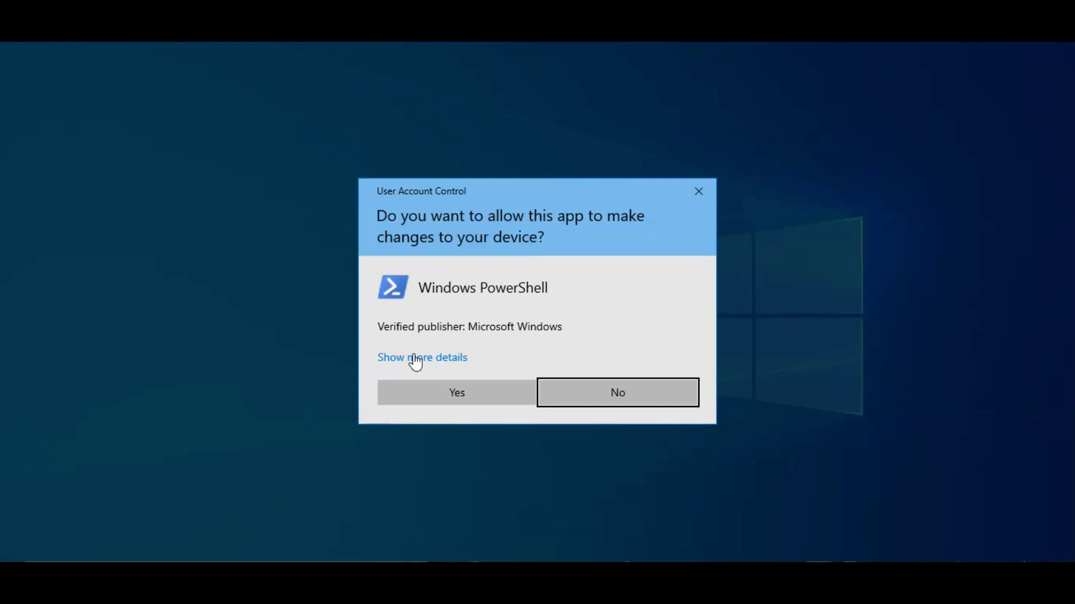
{"action": "left_click", "coordinate": [426, 384]}
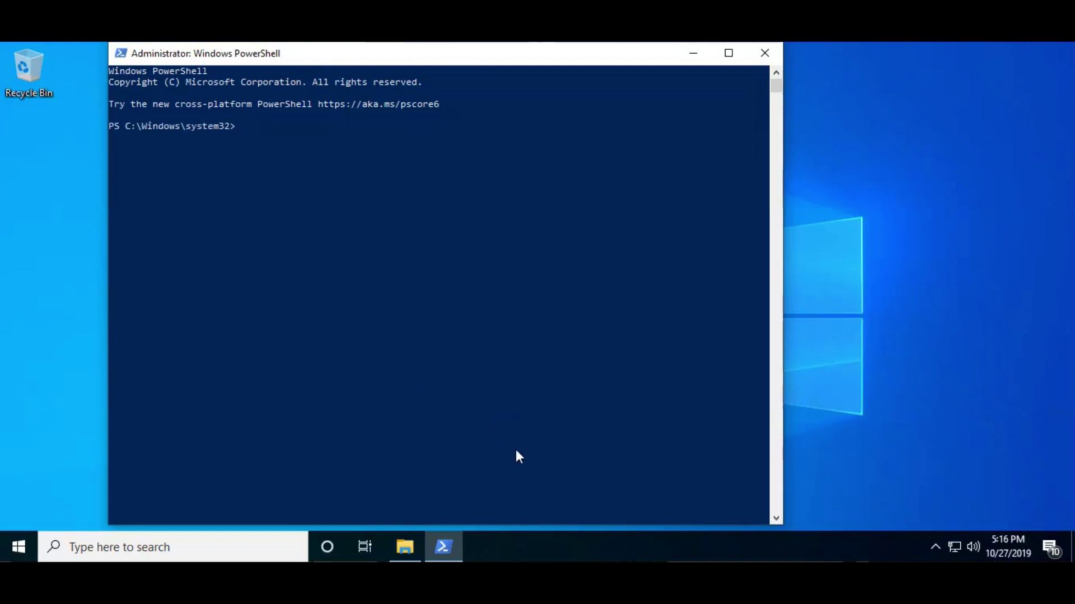
- Write the command reg query "HKLM\SOFTWARE\Microsoft\Windows NT\CurrentVersion" at the PowerShell prompt, followed by the start of an option
{"action": "type", "text": "reg"}
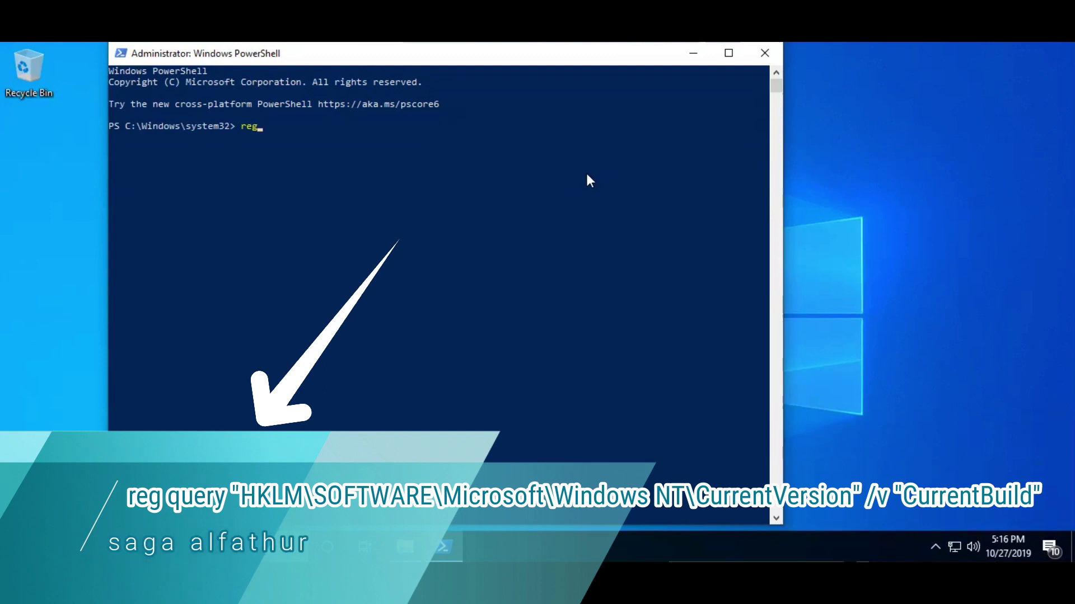
{"action": "type", "text": " que"}
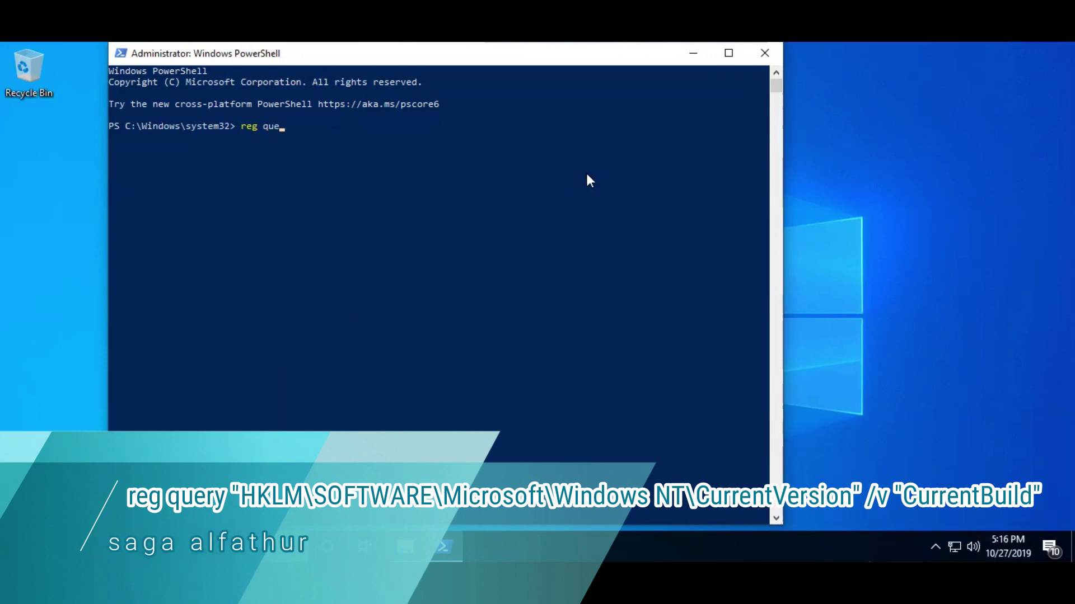
{"action": "type", "text": "ry"}
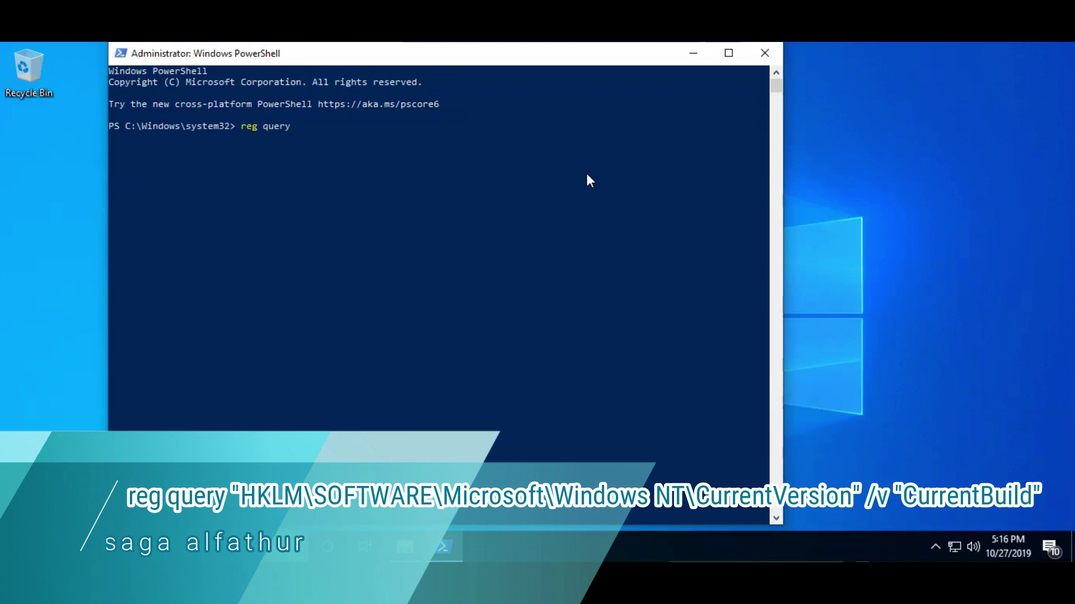
{"action": "type", "text": " \""}
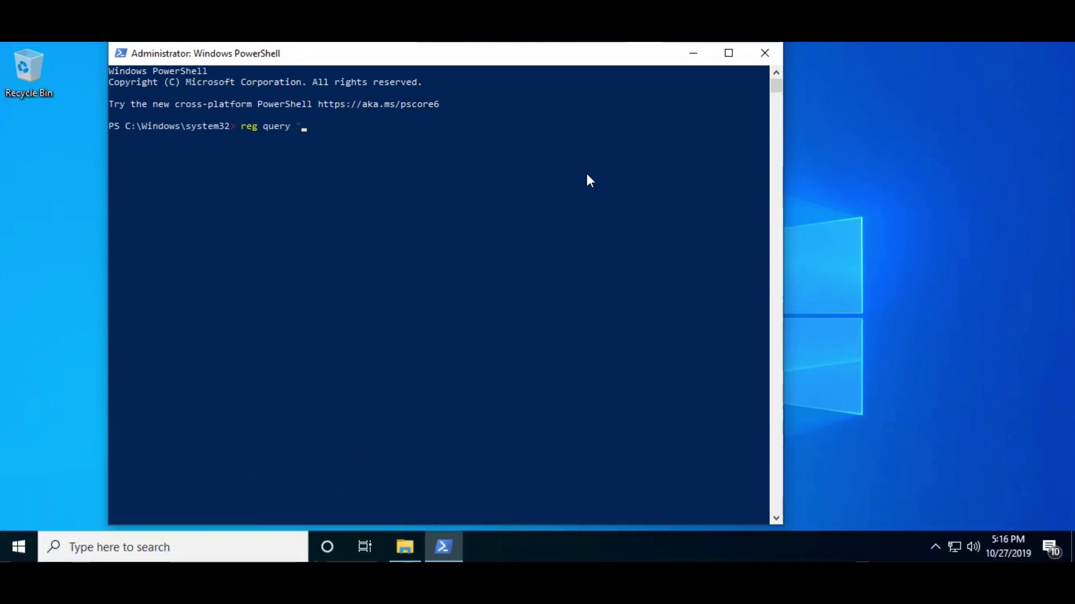
{"action": "type", "text": "HKLM"}
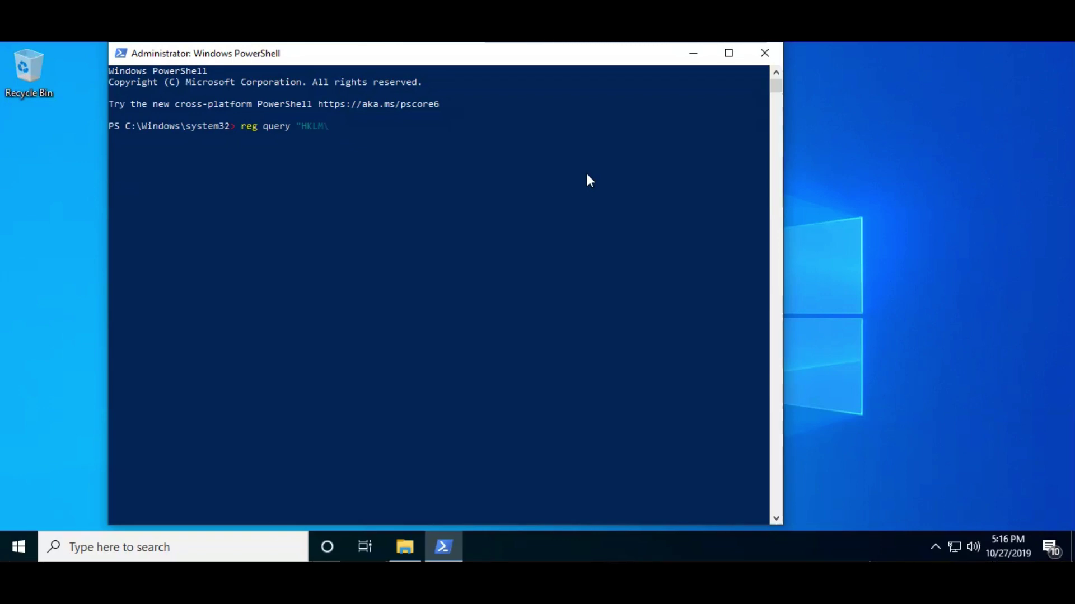
{"action": "type", "text": "\\"}
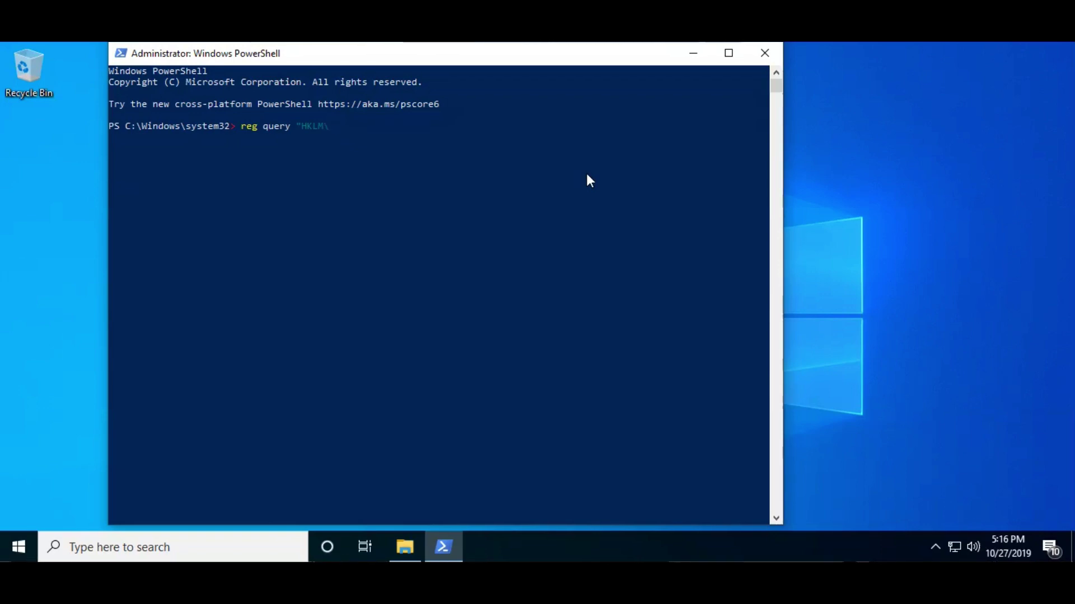
{"action": "type", "text": "SOFTWAR"}
{"action": "type", "text": "\\"}
{"action": "type", "text": "Mic"}
{"action": "type", "text": "oft\\"}
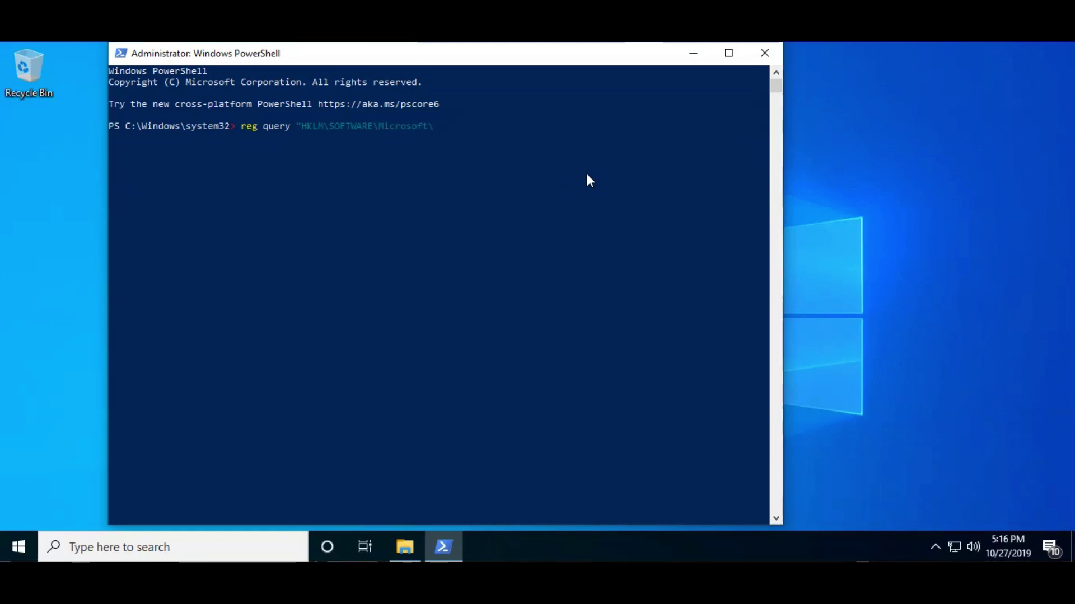
{"action": "type", "text": "W"}
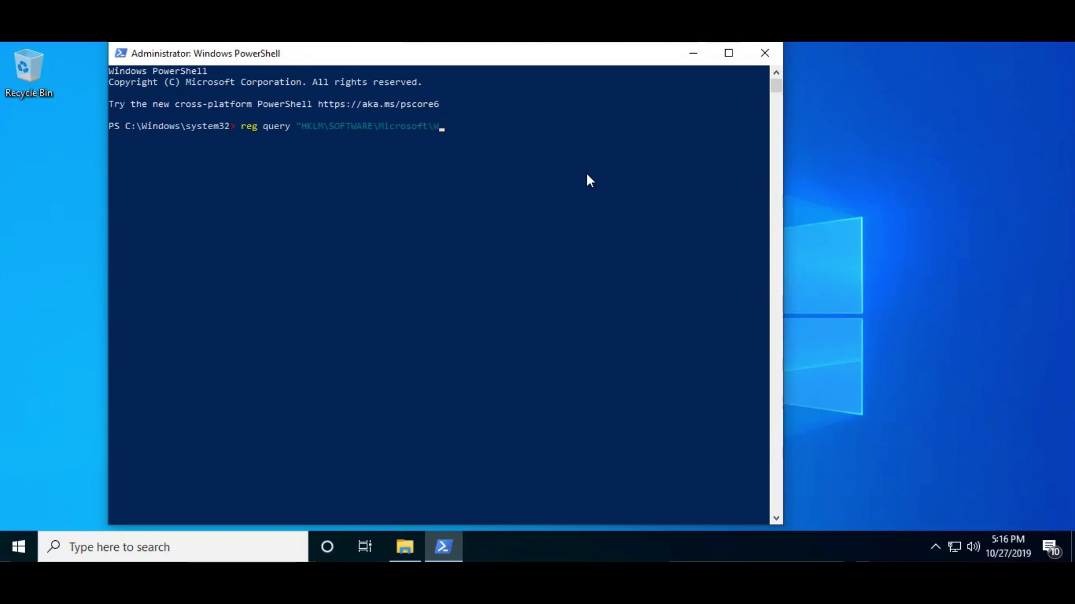
{"action": "type", "text": "indows"}
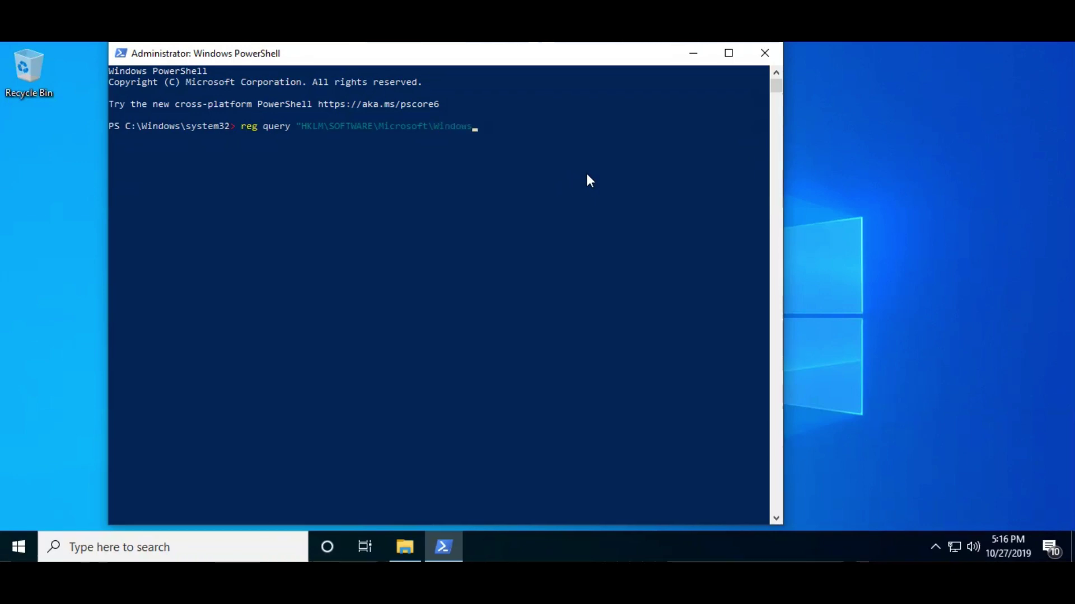
{"action": "type", "text": " NT\\Cu"}
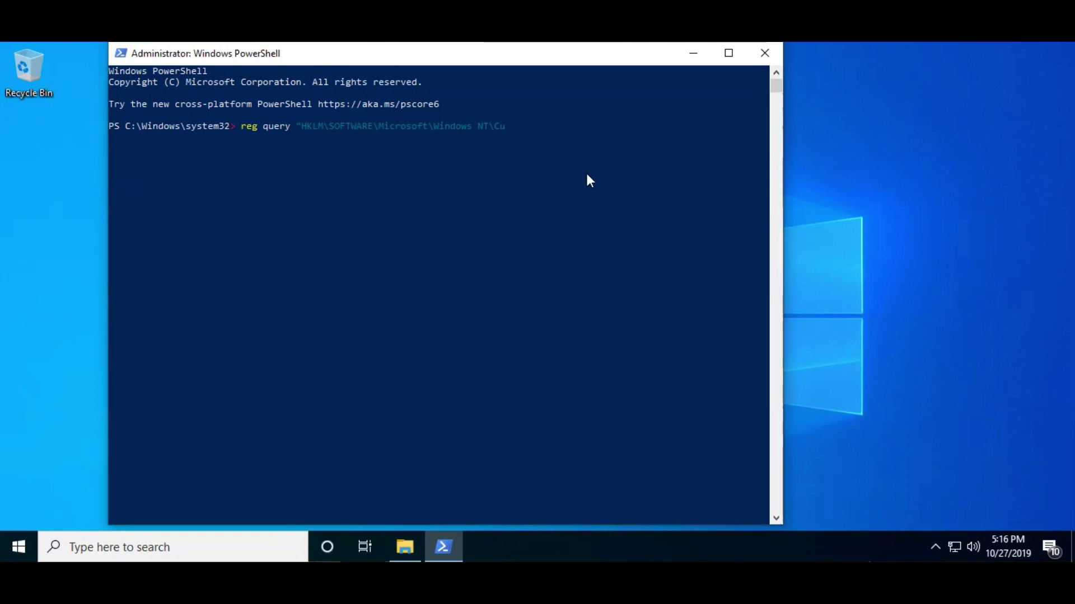
{"action": "type", "text": "rrentVe"}
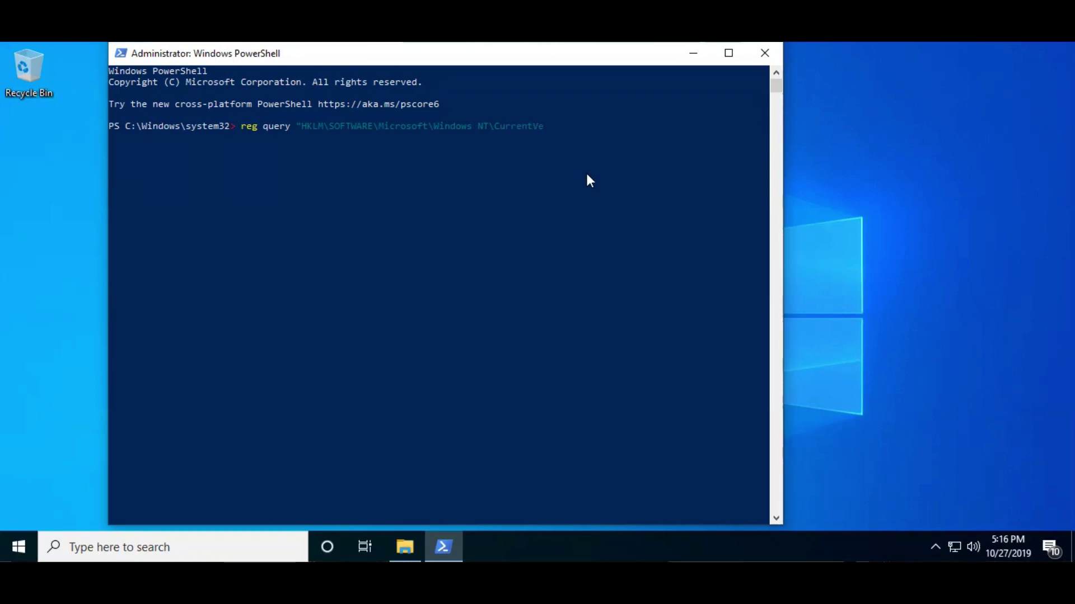
{"action": "type", "text": "rsion\" /"}
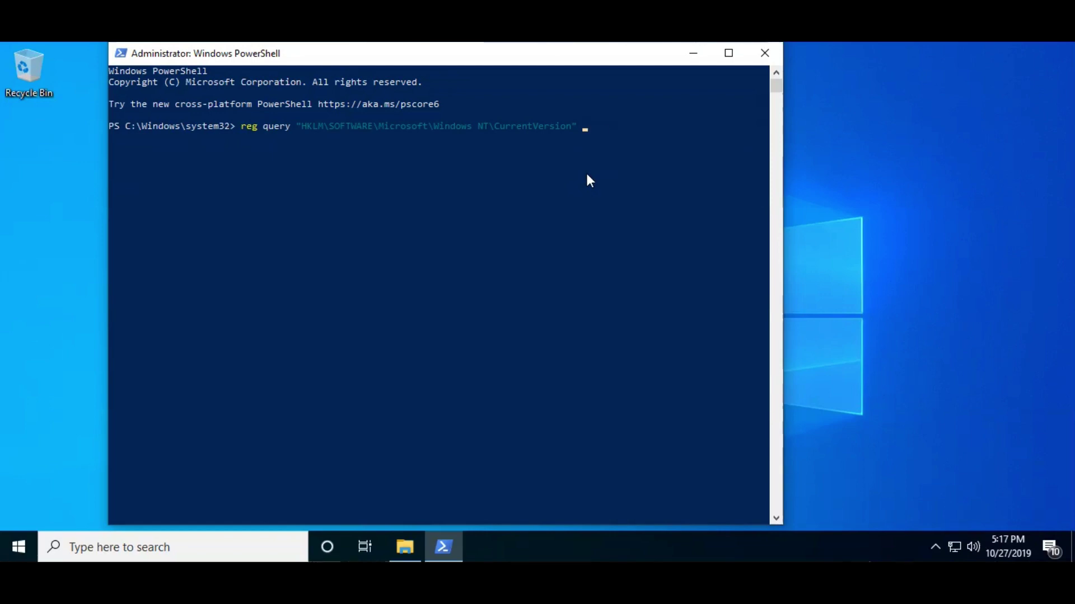